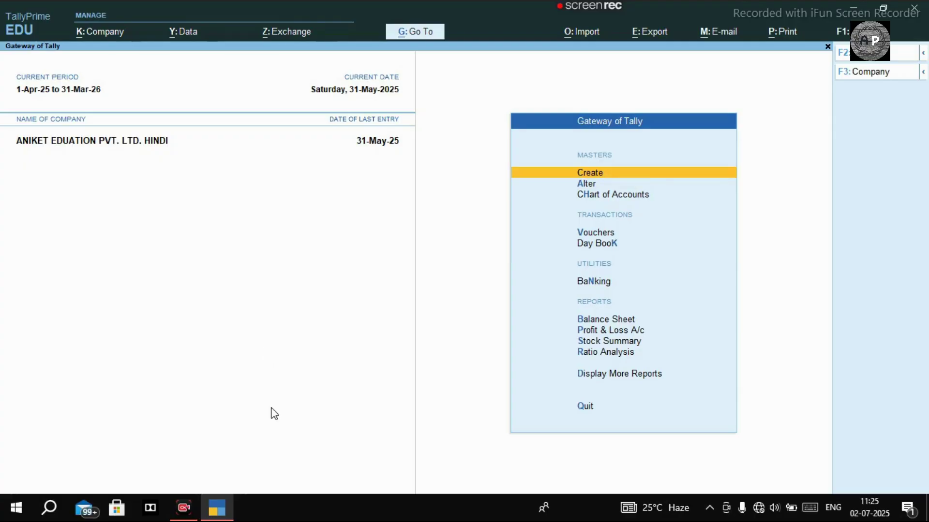
- Open the creation form for a new stock item from the inventory masters
key(Return)
key(Down)
key(Down)
key(Down)
key(Down)
key(Down)
key(Down)
key(Down)
key(Down)
key(Down)
key(Down)
key(Down)
key(Up)
key(Up)
key(Up)
key(Up)
key(Up)
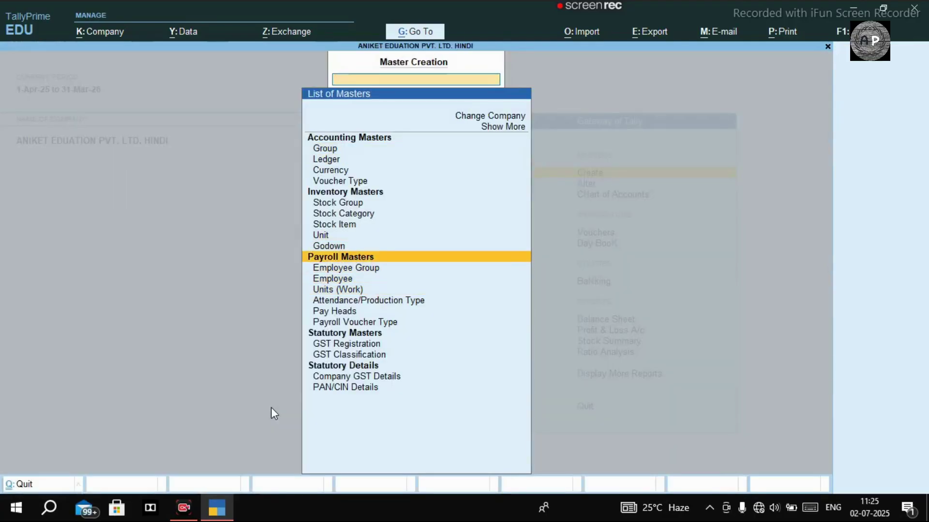
key(Return)
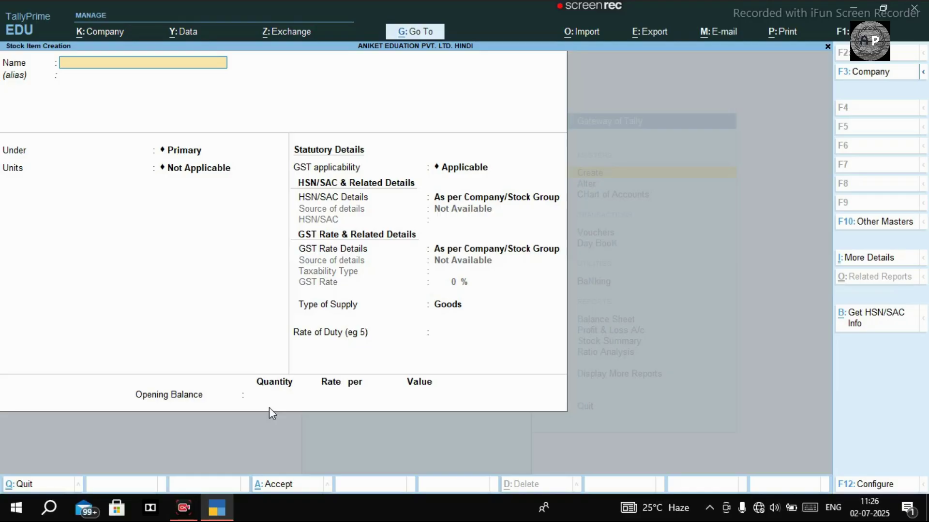
- Name the new stock item BLACK STONE and leave its alias empty
text(Black)
key(BackSpace)
key(BackSpace)
key(BackSpace)
key(BackSpace)
key(BackSpace)
key(BackSpace)
text(BLACK STONE)
key(Return)
key(Return)
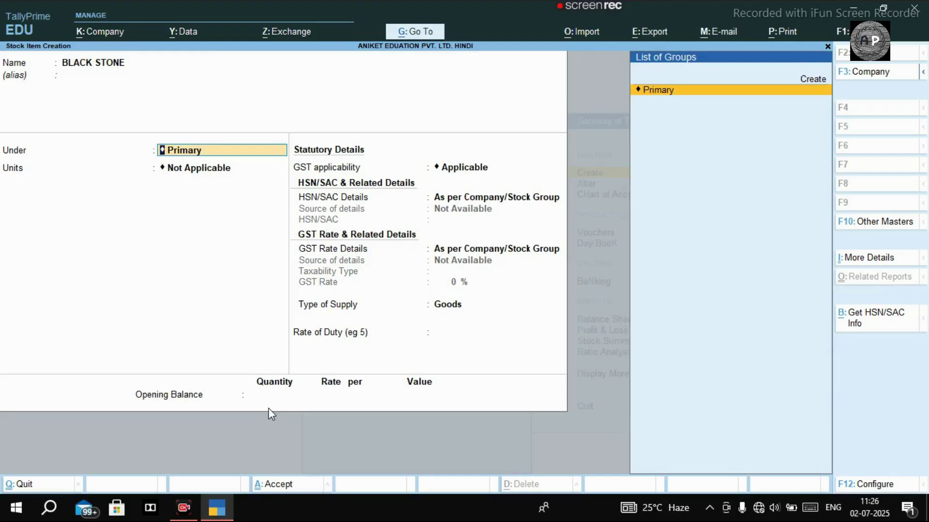
key(alt+c)
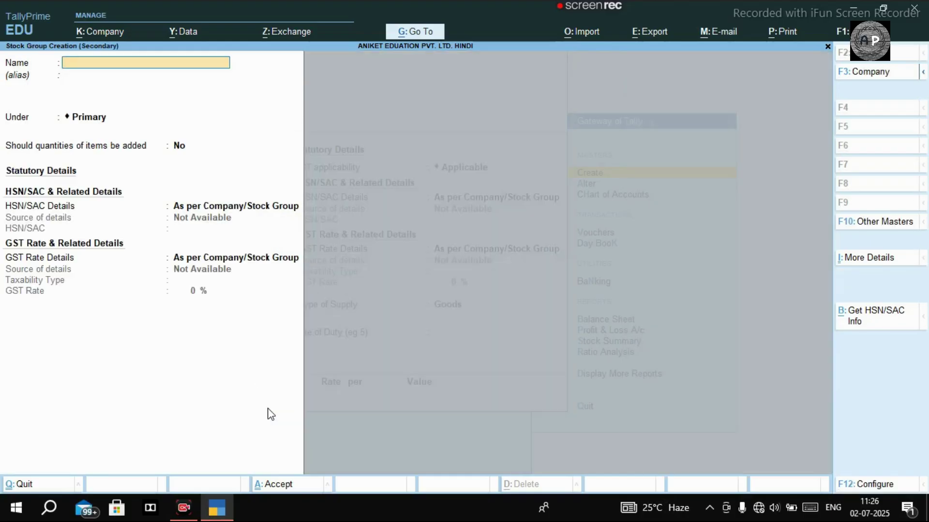
key(Escape)
key(y)
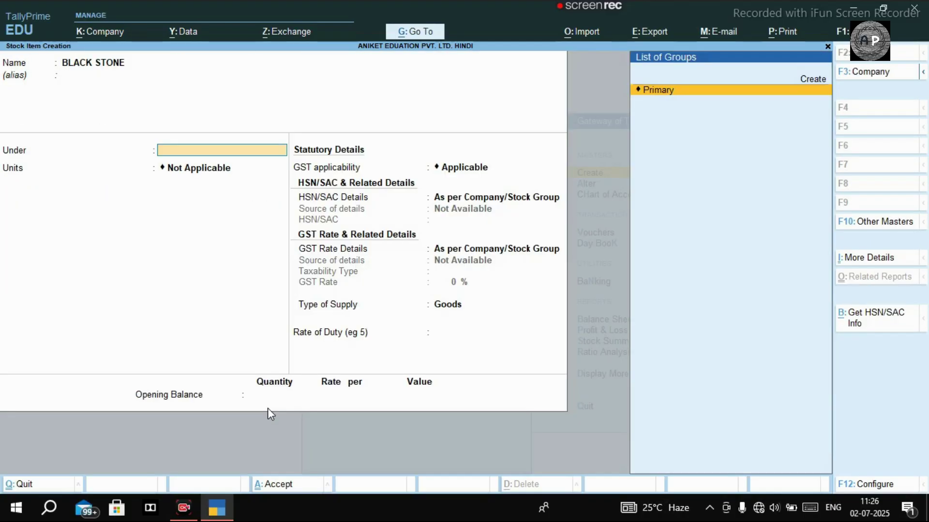
- Create a stock group named MARBLE under Primary for the item, keeping the default quantity, HSN/SAC and GST settings
key(alt+c)
text(MARBLE)
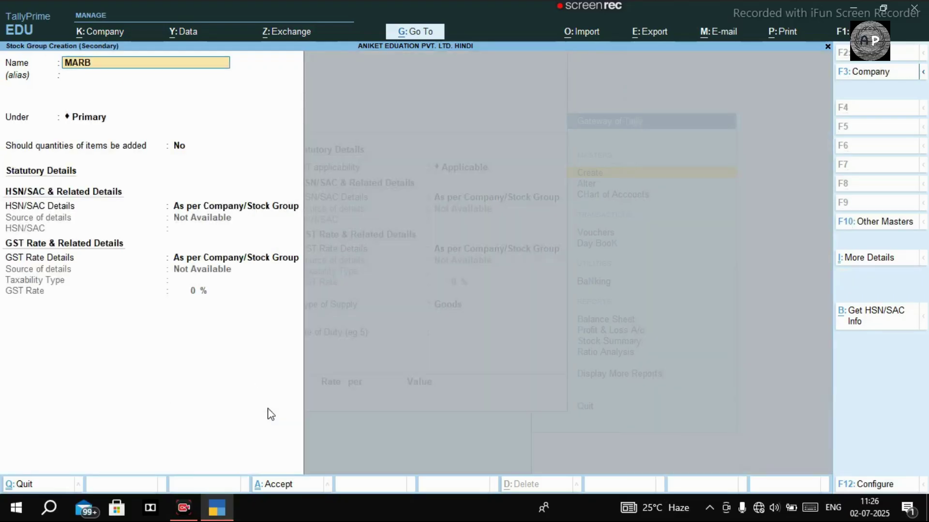
key(Return)
key(Return)
key(Return)
key(Return)
key(Return)
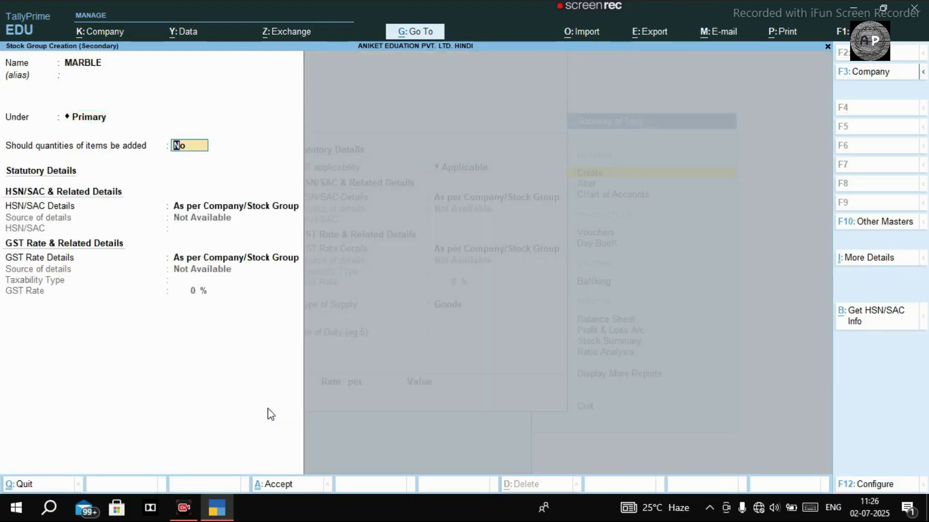
key(BackSpace)
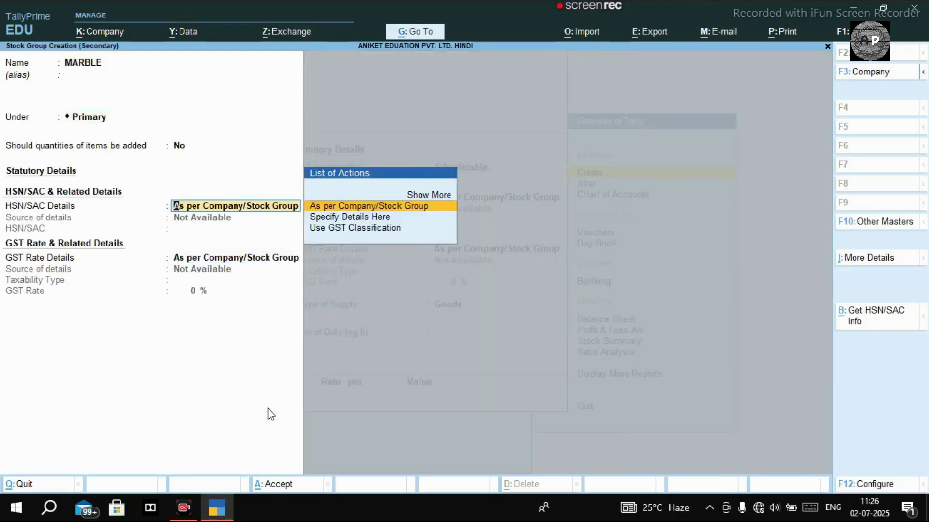
key(Return)
key(Return)
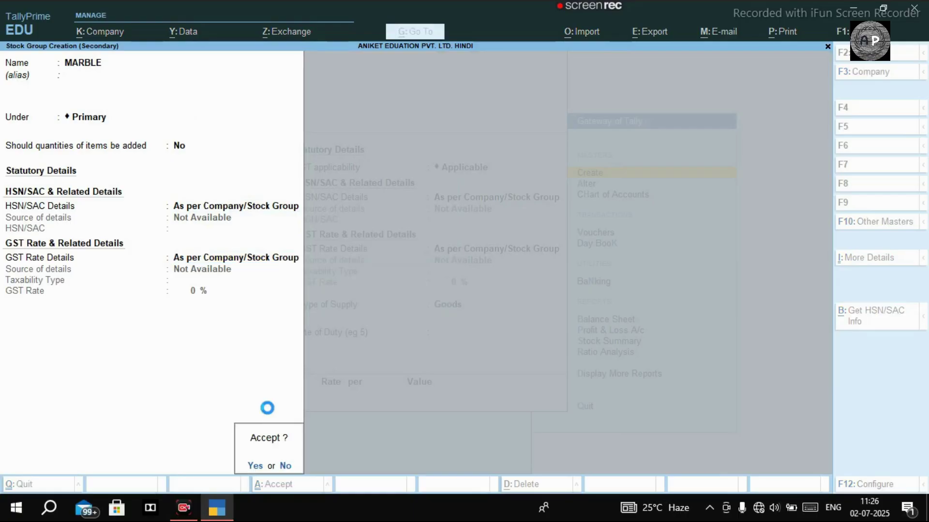
key(Return)
- Start a new simple unit of measure with the symbol SQFT and leave the formal name empty
key(alt+c)
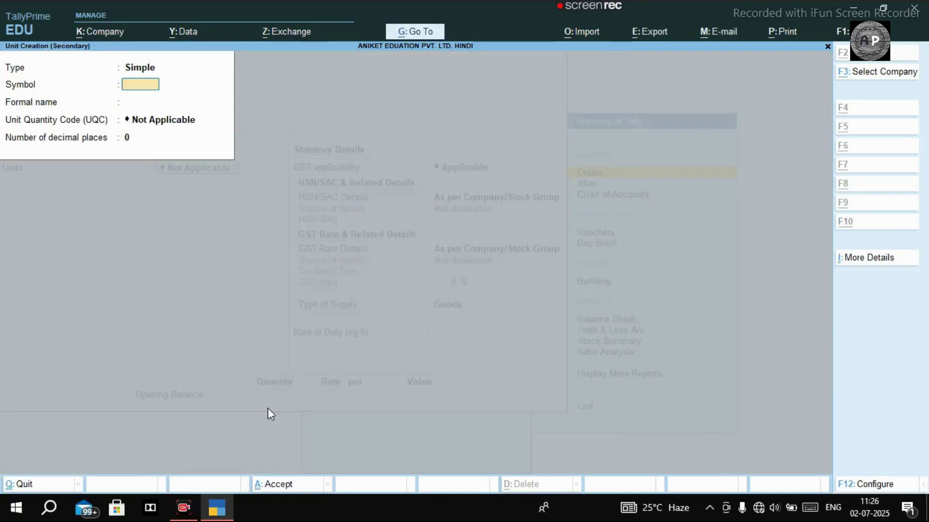
text(S)
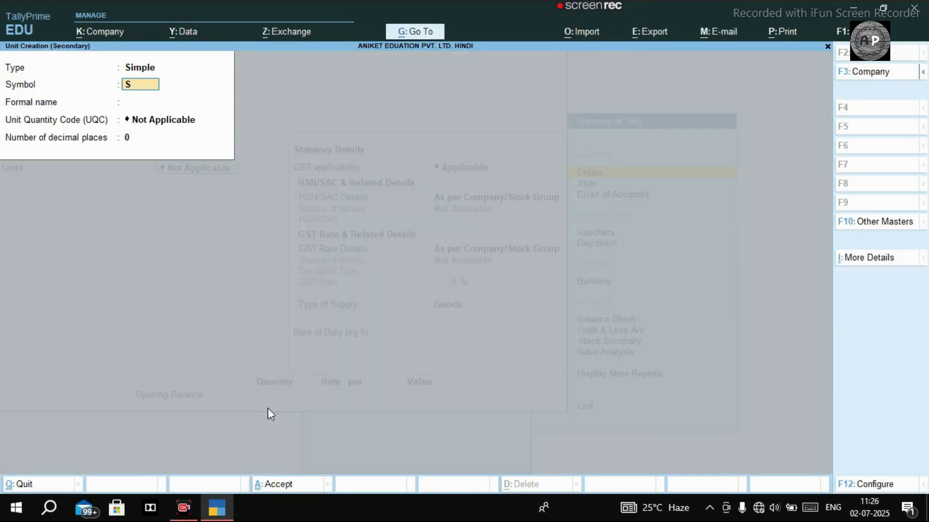
text(QFT)
key(Return)
text(SQ)
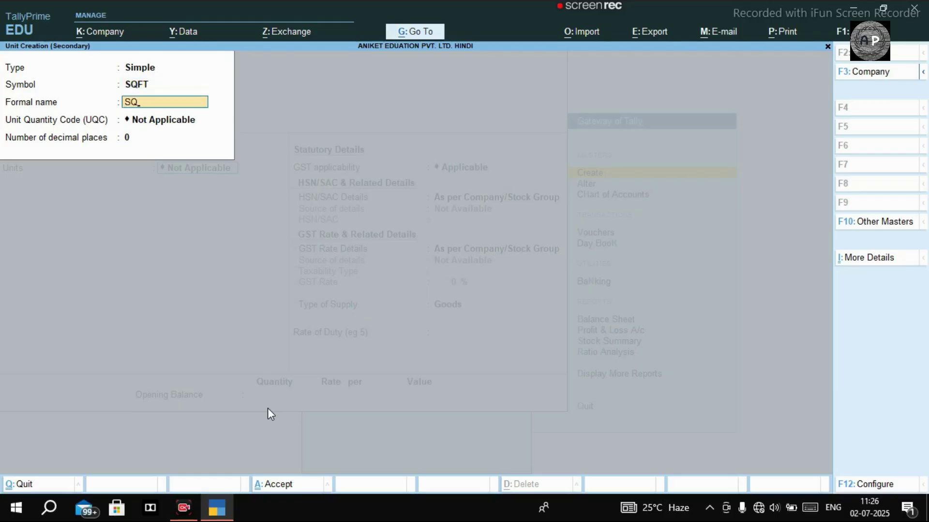
text(FT)
key(BackSpace)
key(BackSpace)
key(BackSpace)
key(BackSpace)
- Set the unit's quantity code to SQF-SQUARE FEET with 3 decimal places and save it
key(Return)
text(SQ)
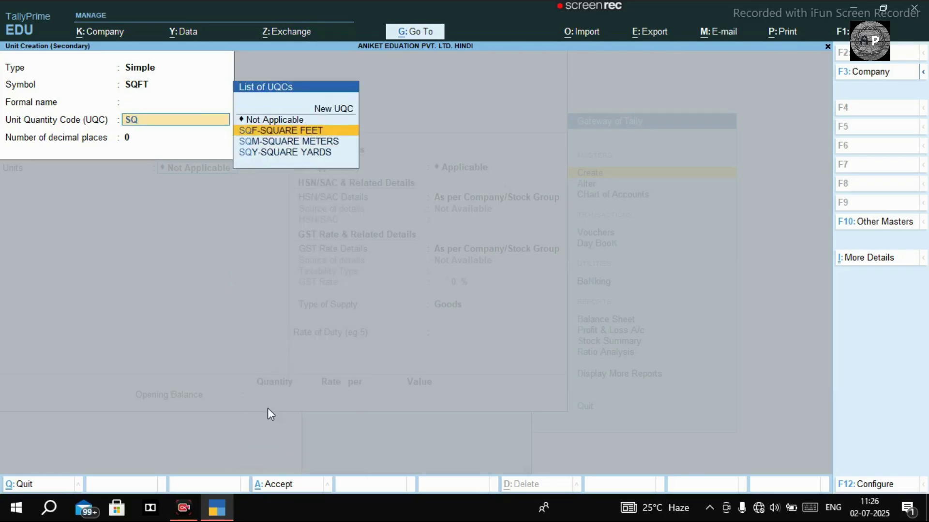
key(Return)
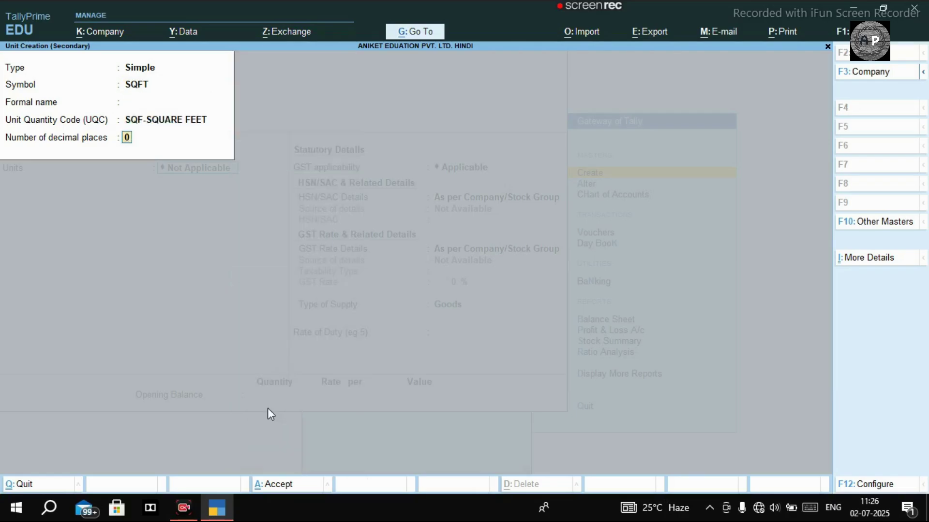
text(3)
key(Return)
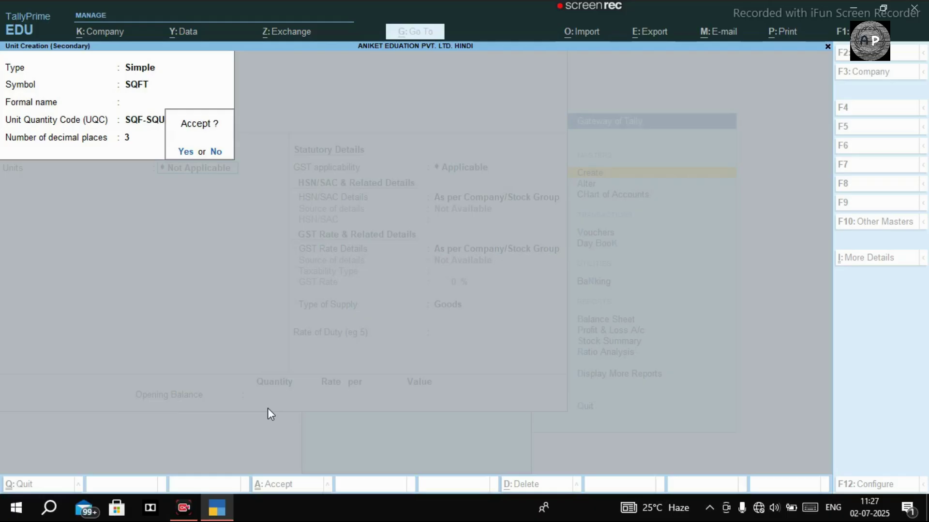
key(Return)
- Keep the item's components (BOM) at No, GST applicability at Applicable, and HSN/SAC details as per Company/Stock Group
key(Return)
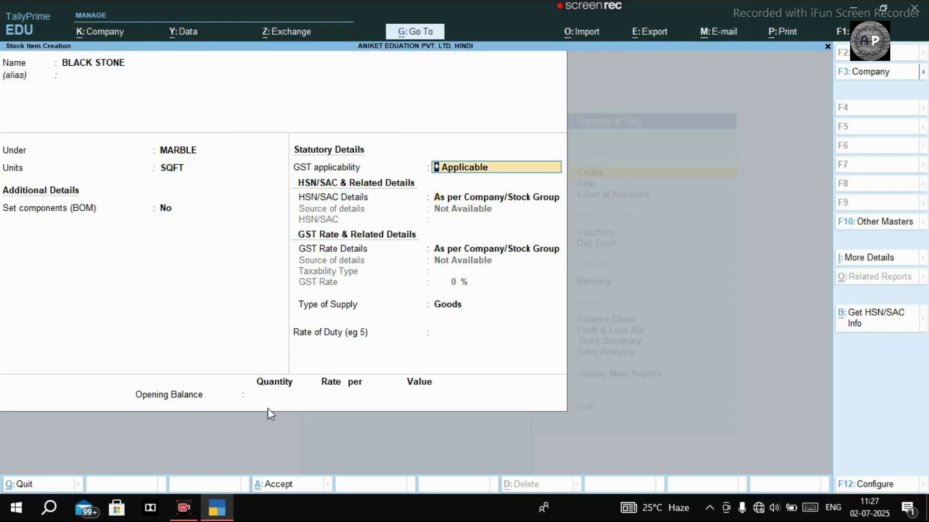
key(Return)
key(Return)
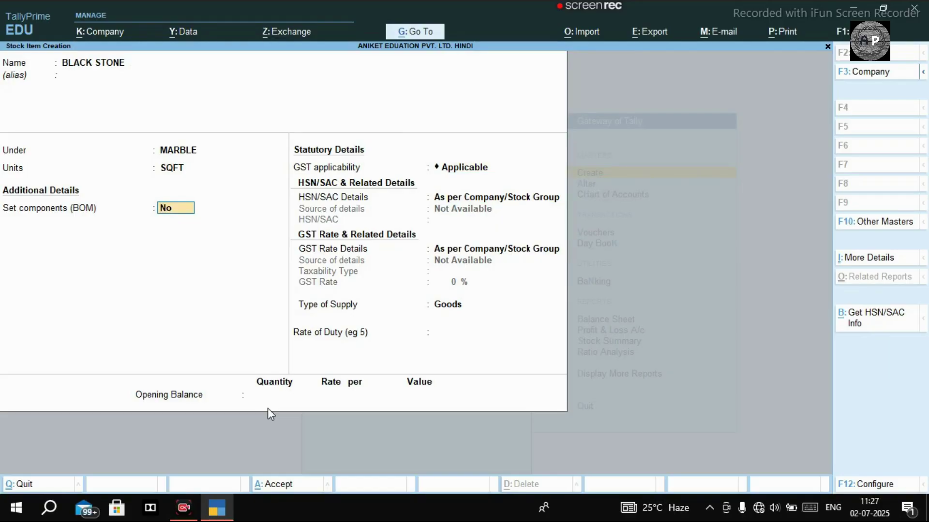
key(Return)
key(Return)
key(Return)
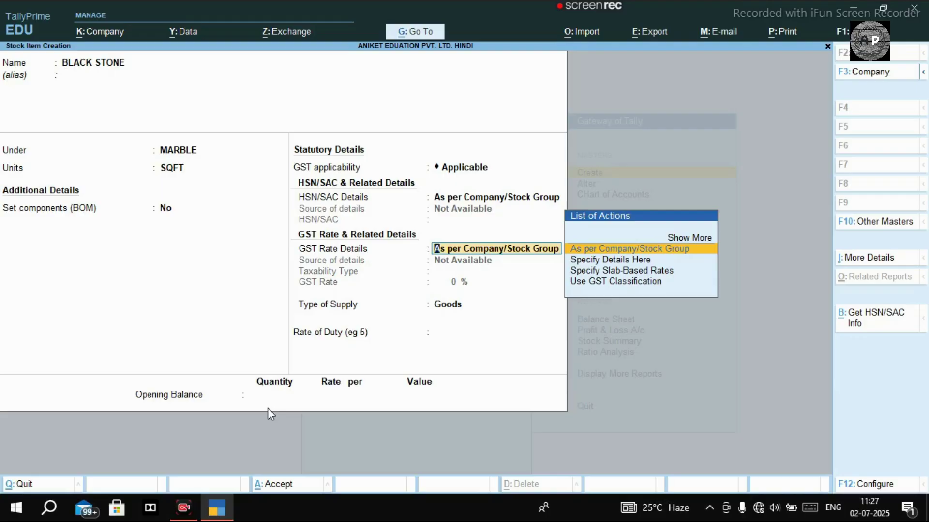
- Specify the item's own GST rate details as Taxable at 18%, and save the item without an opening balance
key(Return)
key(BackSpace)
key(Down)
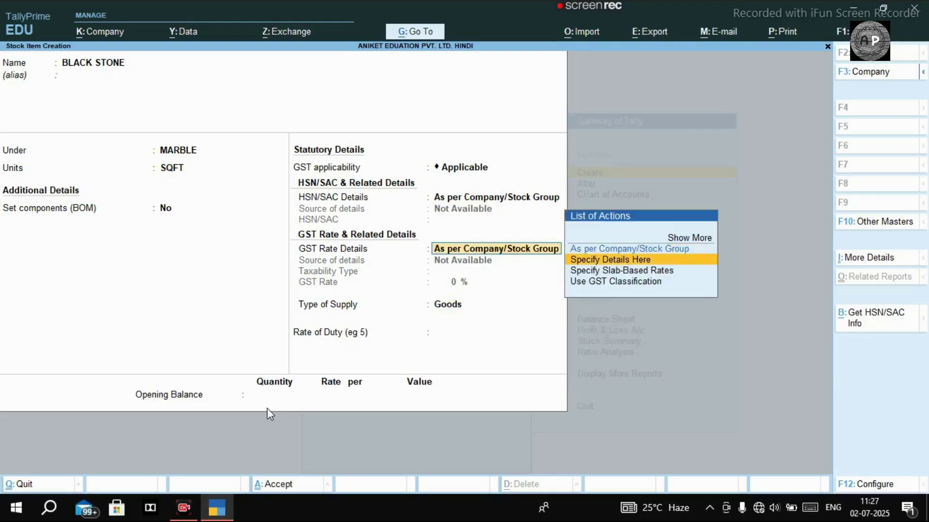
key(Return)
key(Return)
text(18)
key(Return)
key(Return)
key(Return)
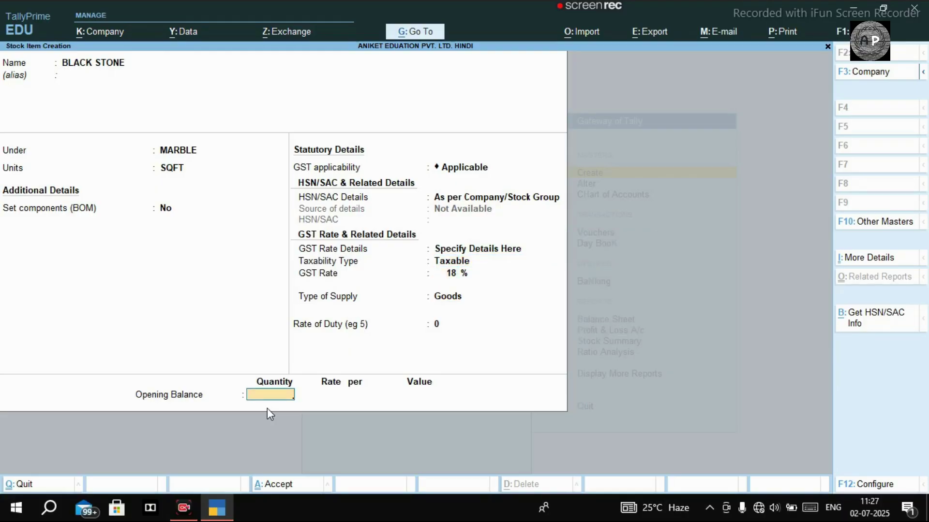
key(Return)
key(Return)
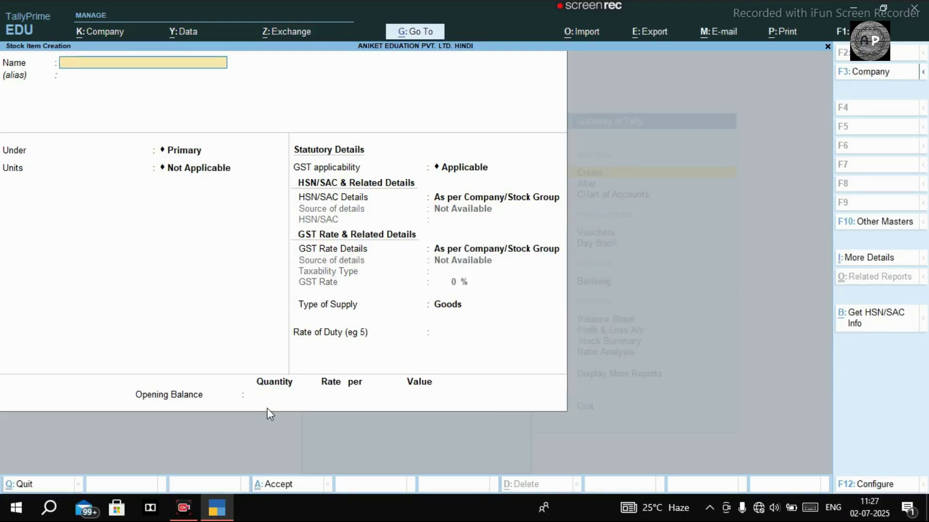
- Leave stock item creation and open a new sales voucher
key(Escape)
key(Return)
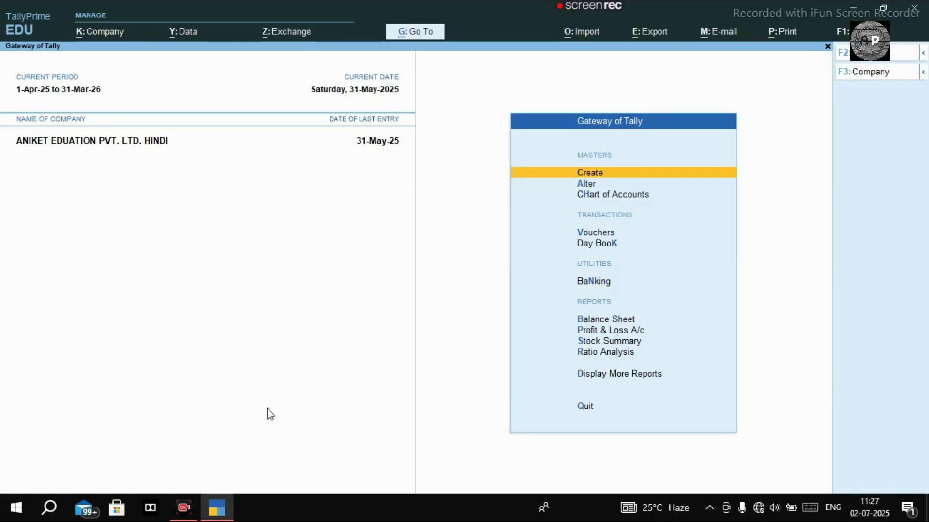
key(Escape)
key(Escape)
key(v)
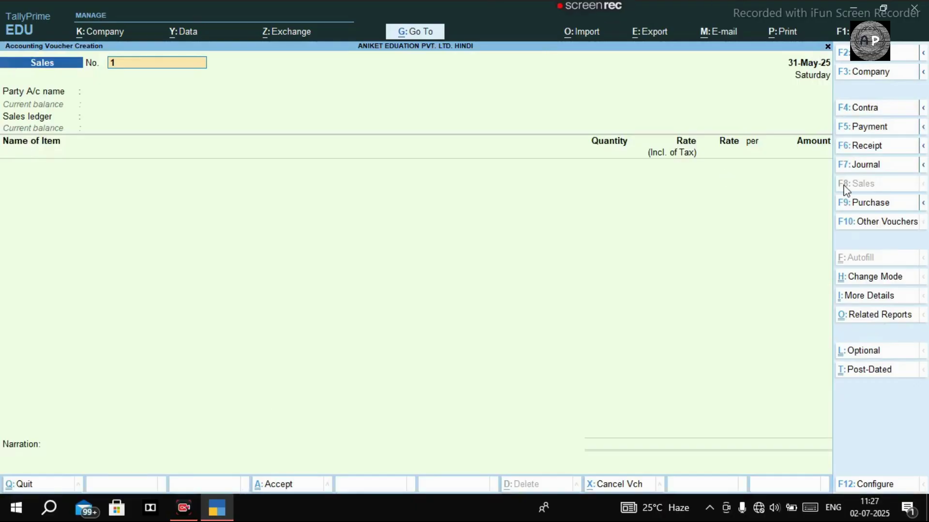
- Set the sales voucher's party account to Cash and accept the dispatch and party details without entries
key(Return)
key(Return)
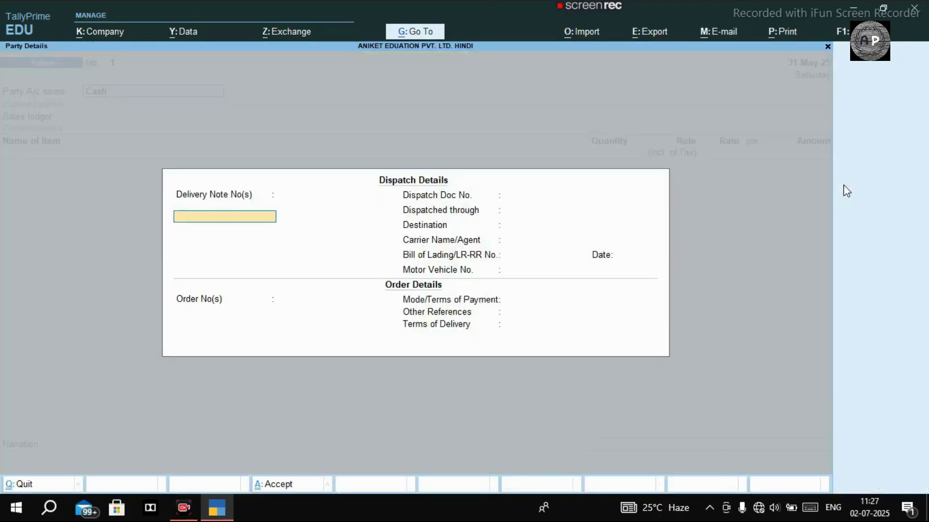
key(Escape)
text(CASH)
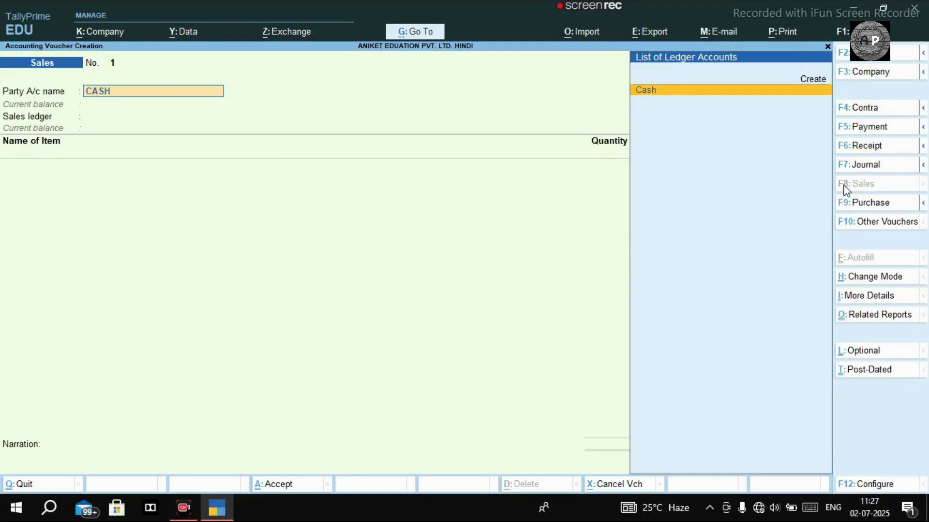
key(Return)
key(Return)
key(Return)
key(Return)
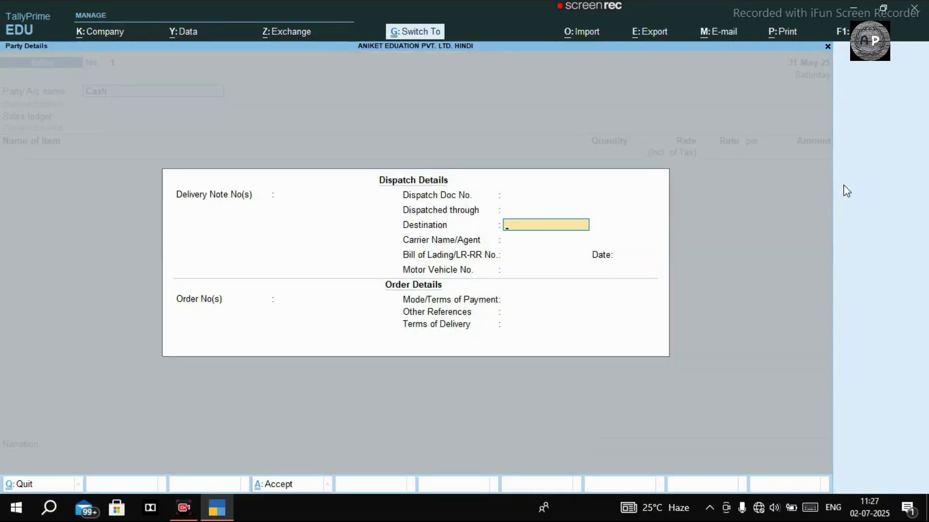
key(ctrl+a)
key(Return)
key(ctrl+a)
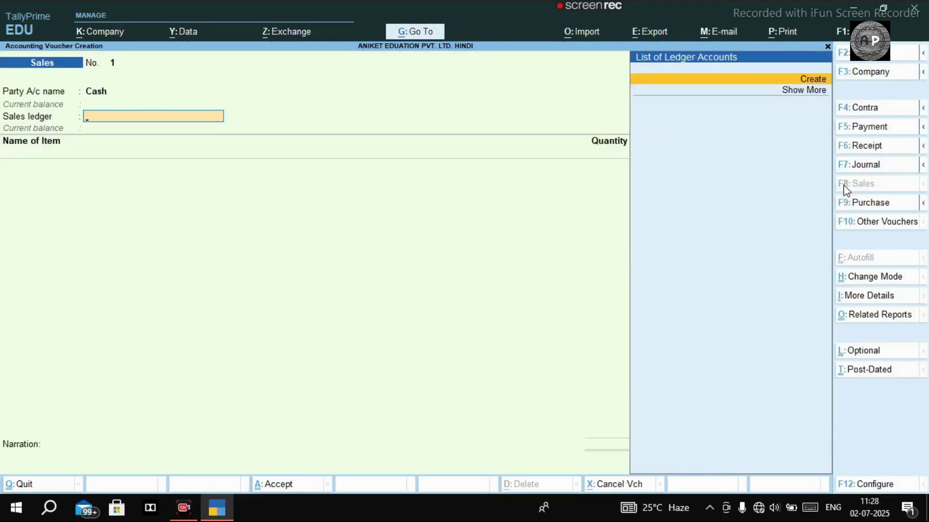
- Start a new sales ledger named SALES under the Sales Accounts group
key(Return)
text(SALES)
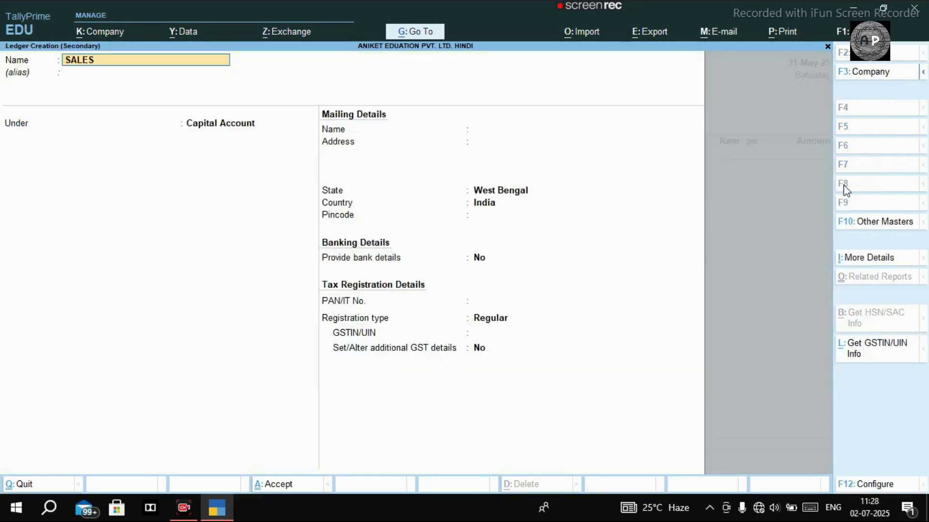
key(Return)
key(Return)
text(SALES)
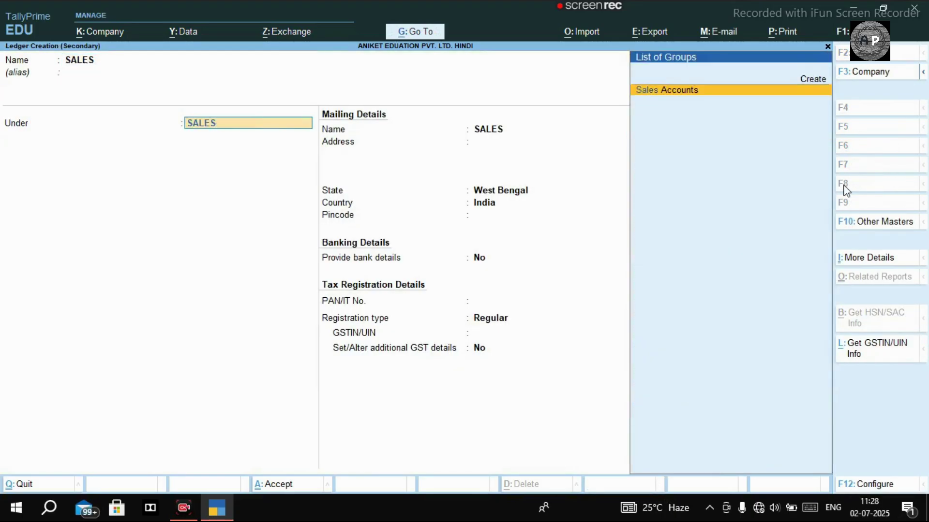
key(Return)
- Set the SALES ledger's type of supply to Goods, keep the other GST defaults, and save it into the voucher
key(Return)
key(Return)
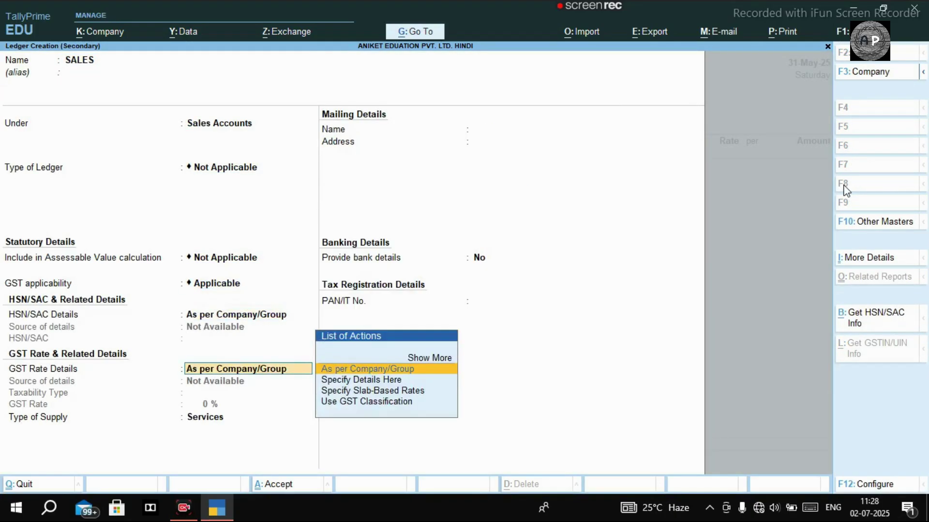
key(Return)
key(Up)
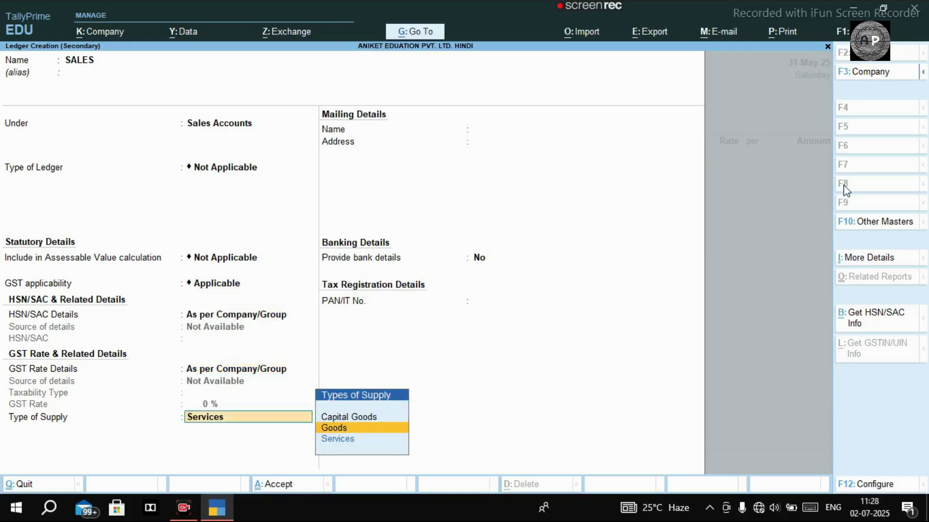
key(Return)
key(ctrl+a)
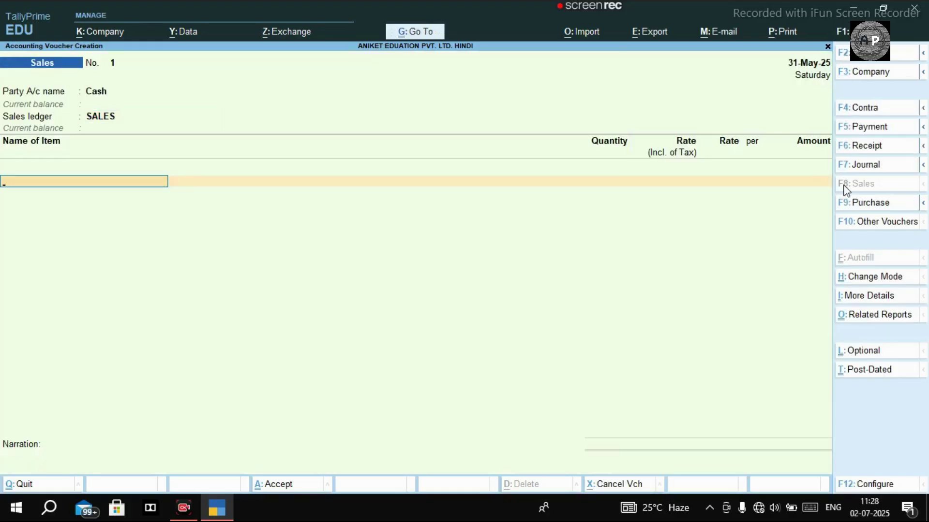
- Choose BLACK STONE as the voucher's stock item and turn off Provide Buyer details in the voucher configuration
text(BLACK)
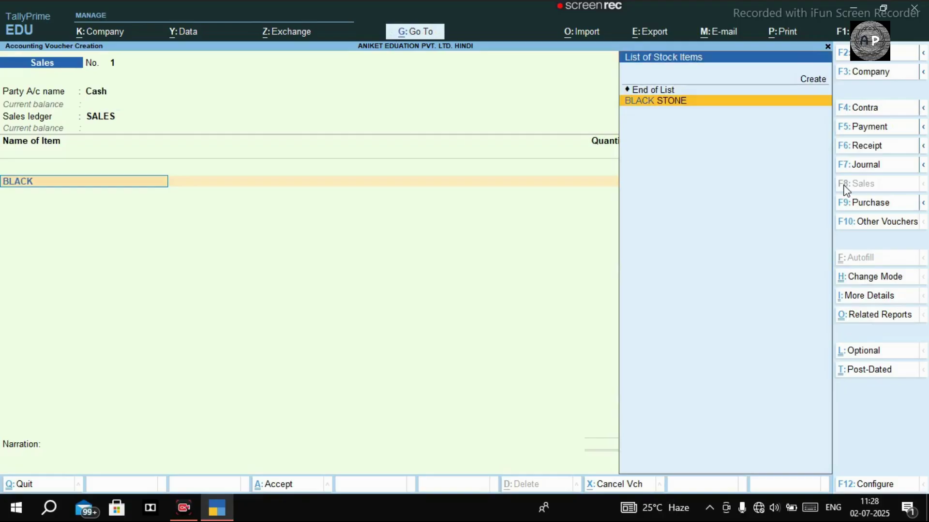
key(Return)
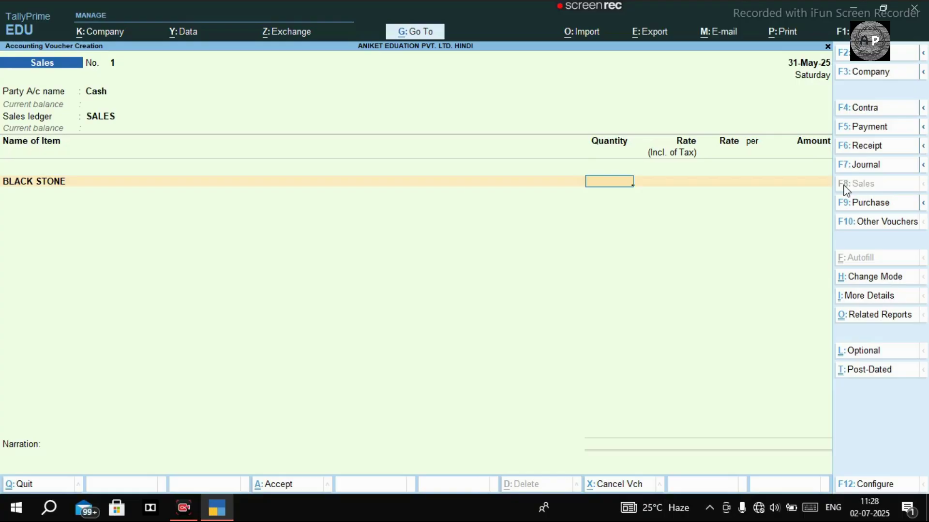
click(859, 486)
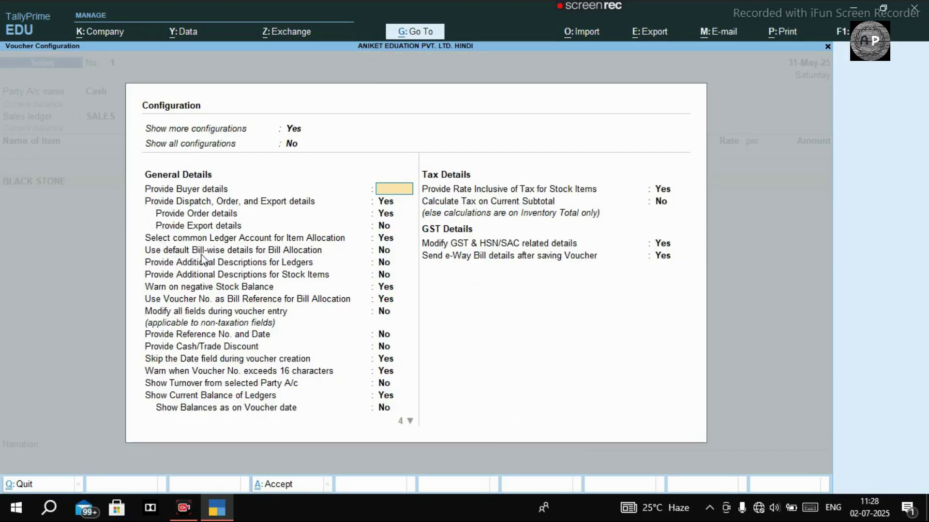
key(n)
key(Return)
key(Return)
key(Return)
key(Return)
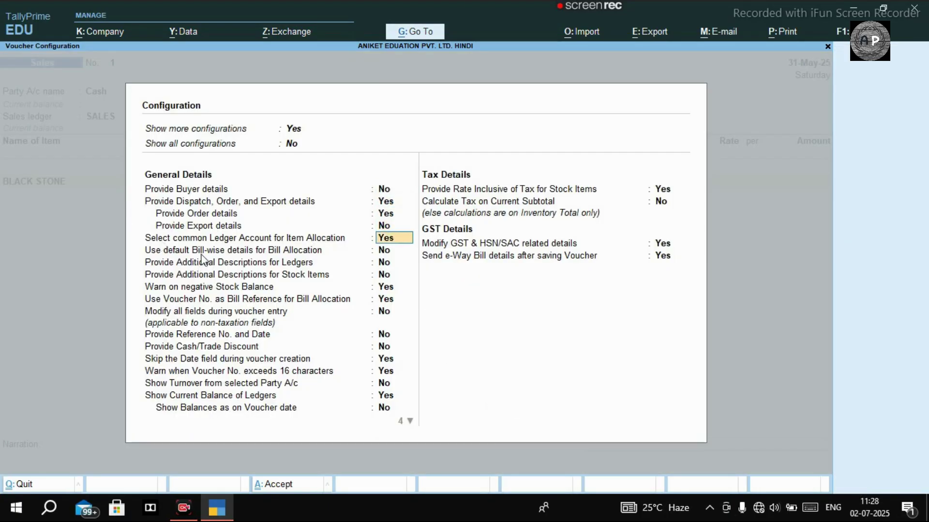
- Set Provide Additional Descriptions for Stock Items to Yes and accept the voucher configuration
key(Return)
key(Return)
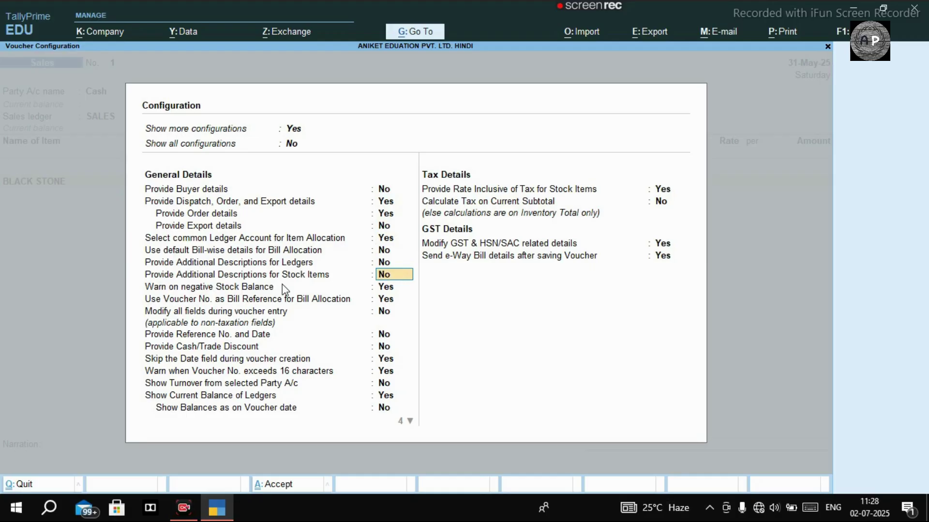
text(y)
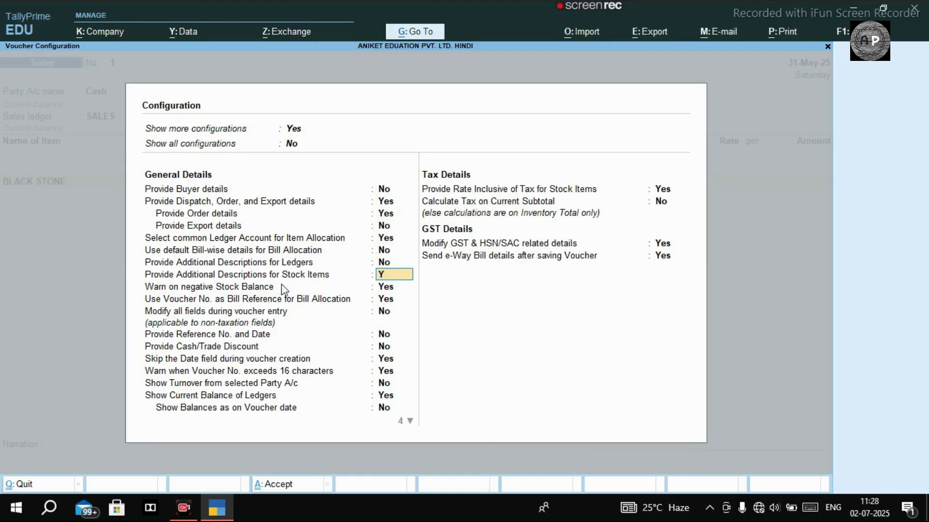
key(Return)
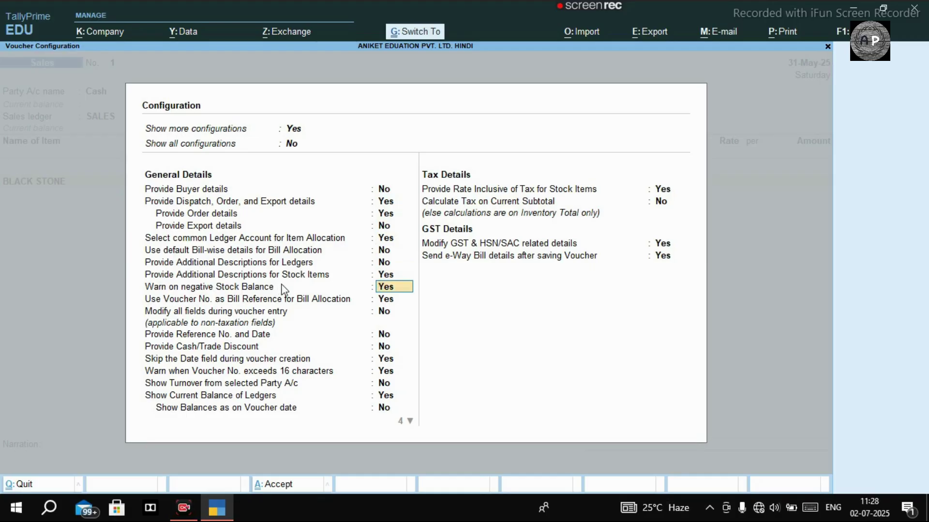
key(ctrl+a)
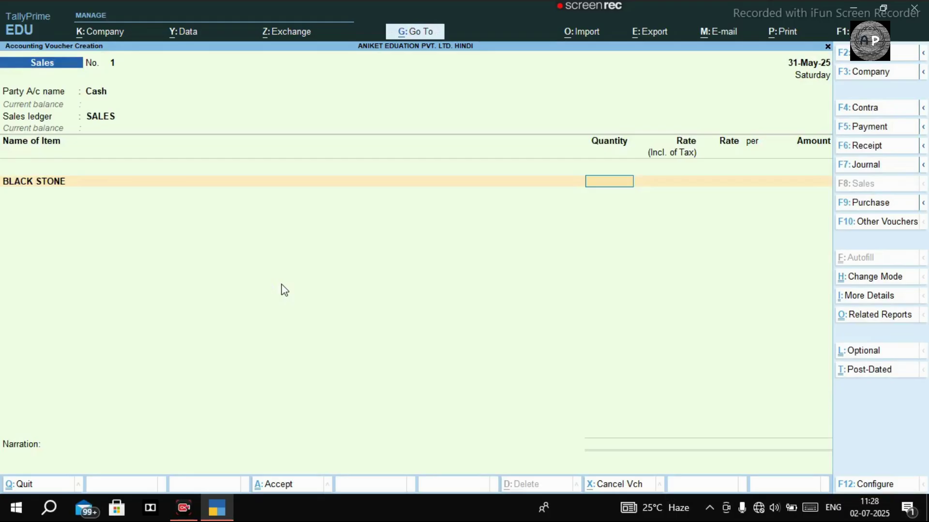
- Return to the BLACK STONE item and give it the description lines 30X21X1 and 60X21X1
key(BackSpace)
key(Return)
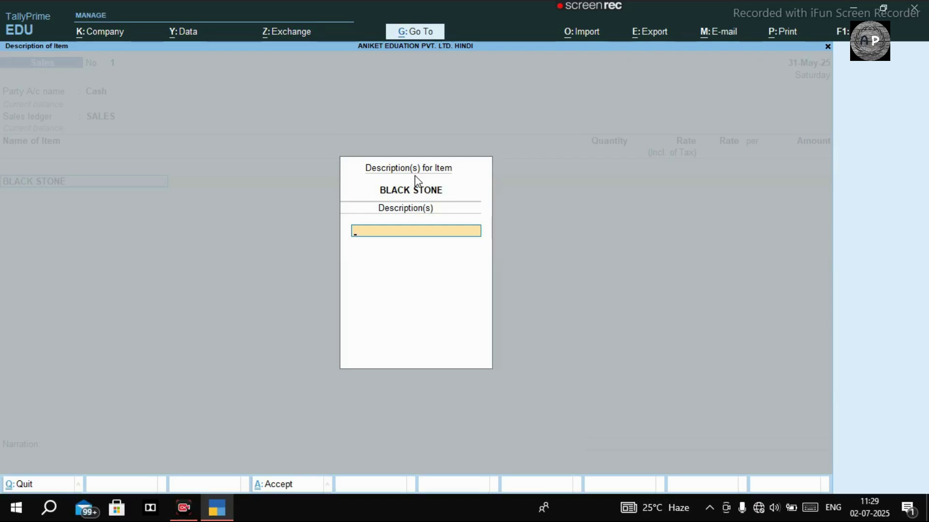
text(30X21X1)
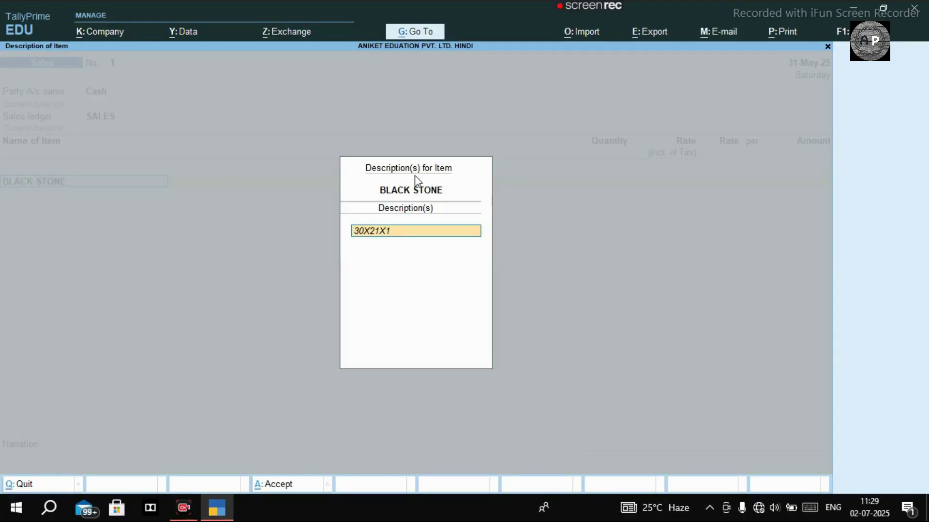
key(Return)
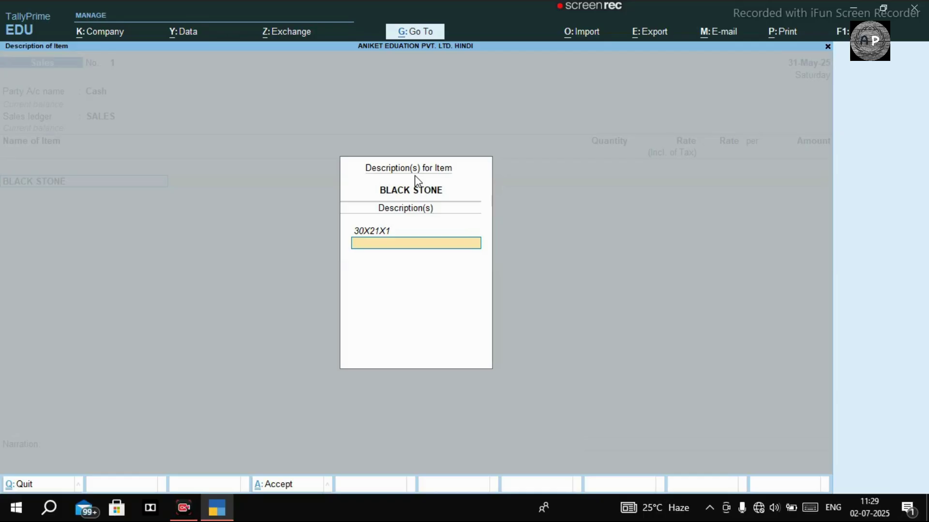
text(60X21X)
key(Return)
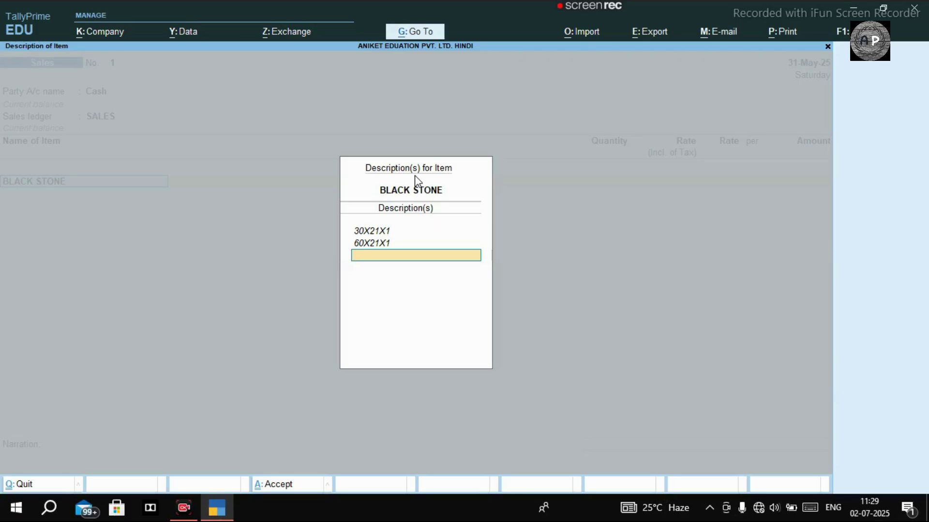
key(Return)
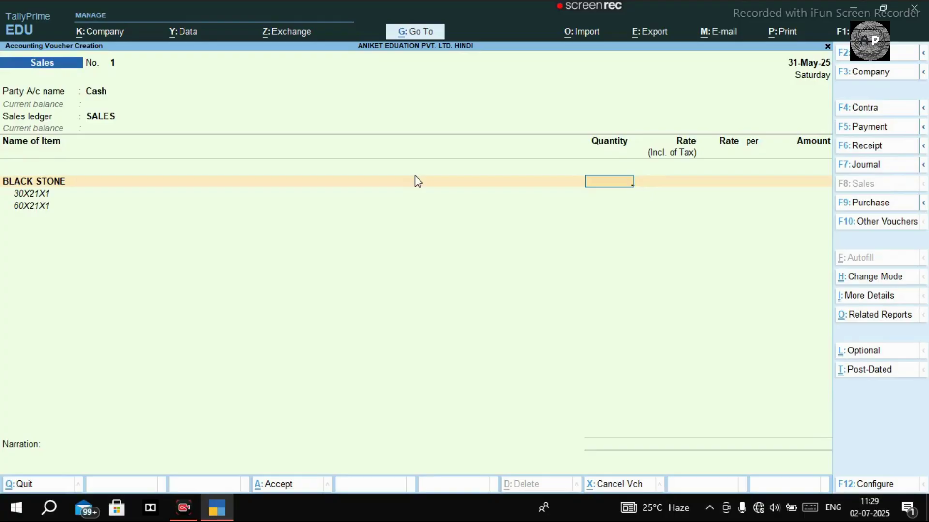
- Calculate the square footage of the 30X21 piece in the built-in calculator by multiplying 30*21 and dividing the product by 144
key(ctrl+n)
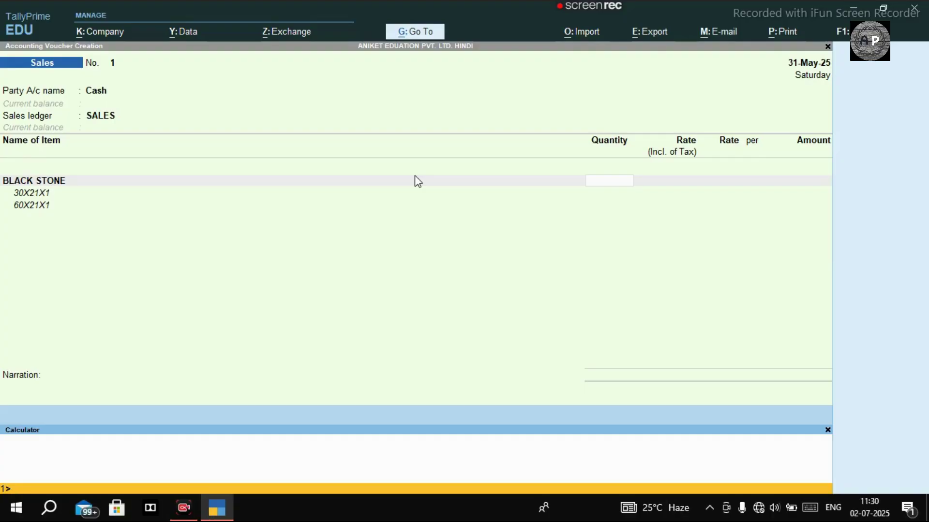
text(30X21/144)
key(Return)
text(3)
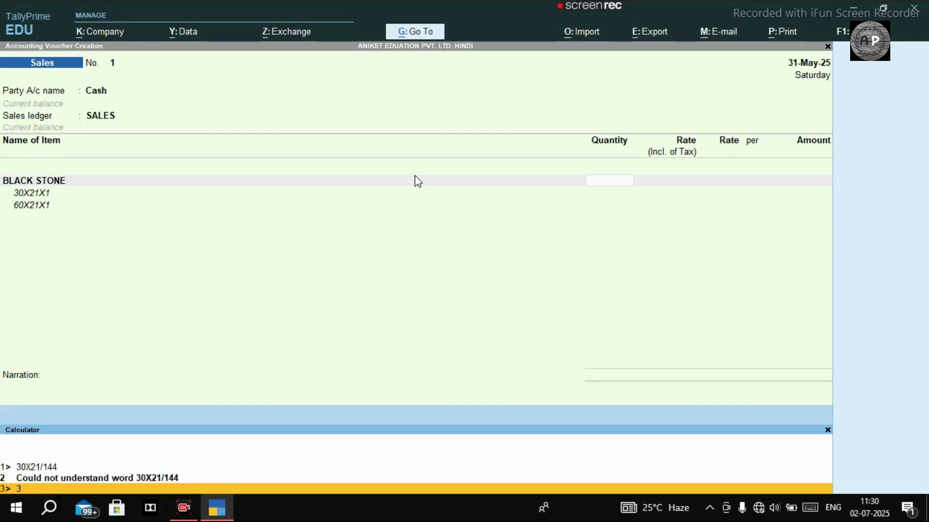
text(0*21)
key(Return)
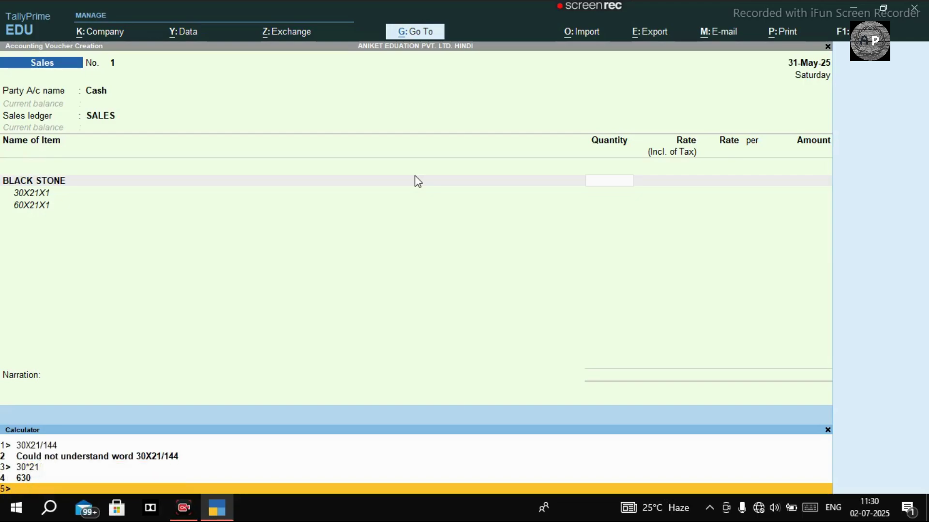
text(630/144)
key(Return)
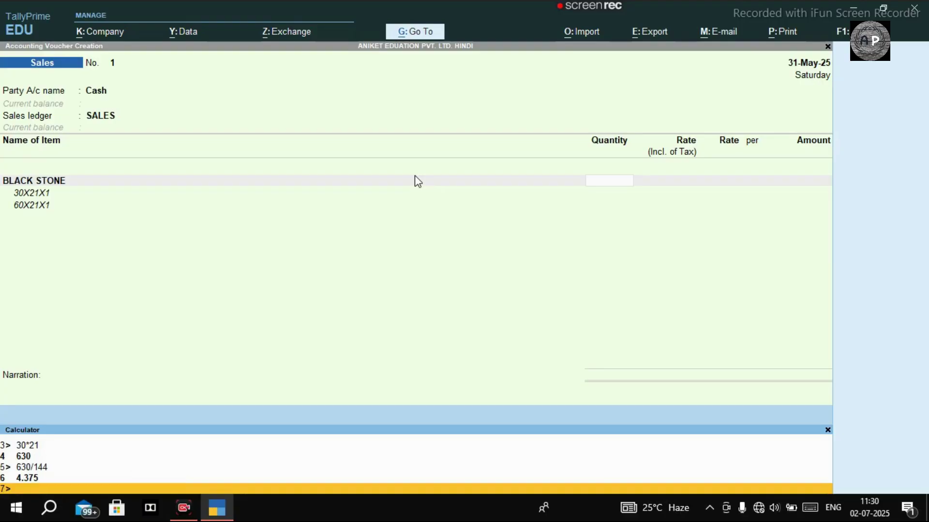
- Calculate the 60X21 piece's square footage with 60*21/144 and add both areas as 4.375+8.75
text(60*21/144)
key(Return)
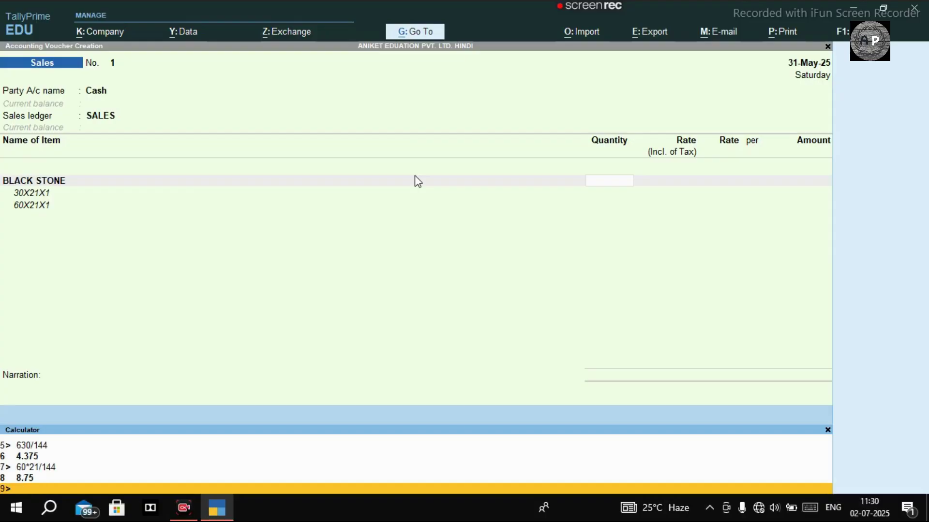
text(4.3)
text(8.75)
key(Return)
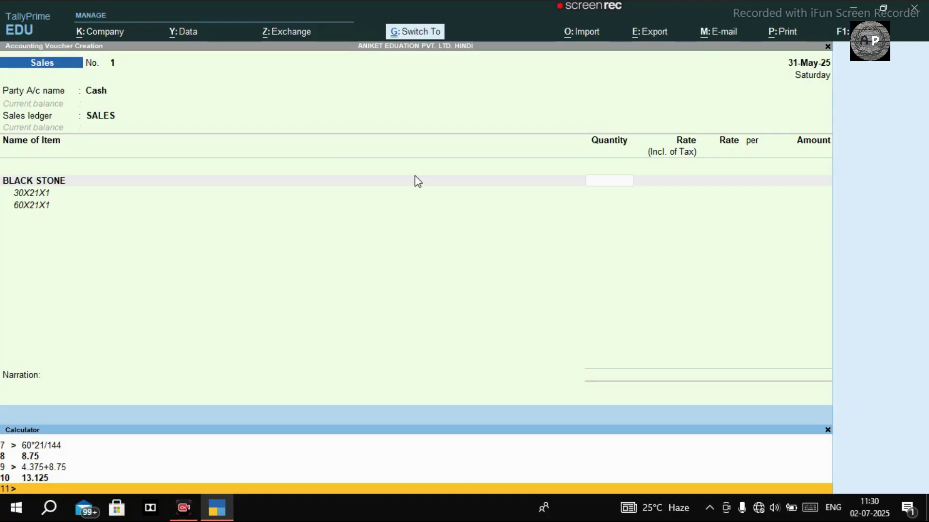
- Close the calculator and set BLACK STONE's quantity to 13.125 SQFT with a tax-inclusive rate of 40
key(ctrl+m)
text(13.125)
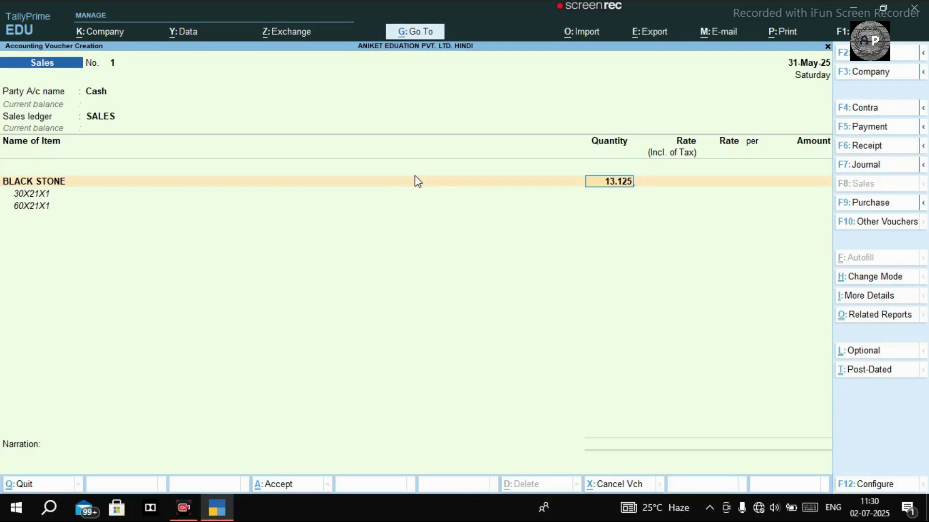
key(Return)
key(Return)
text(40)
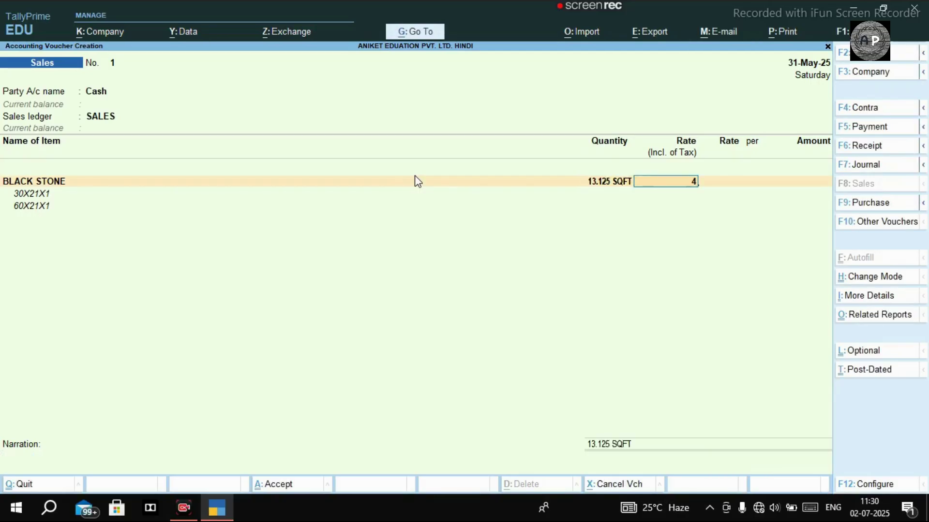
key(Return)
key(BackSpace)
key(BackSpace)
key(BackSpace)
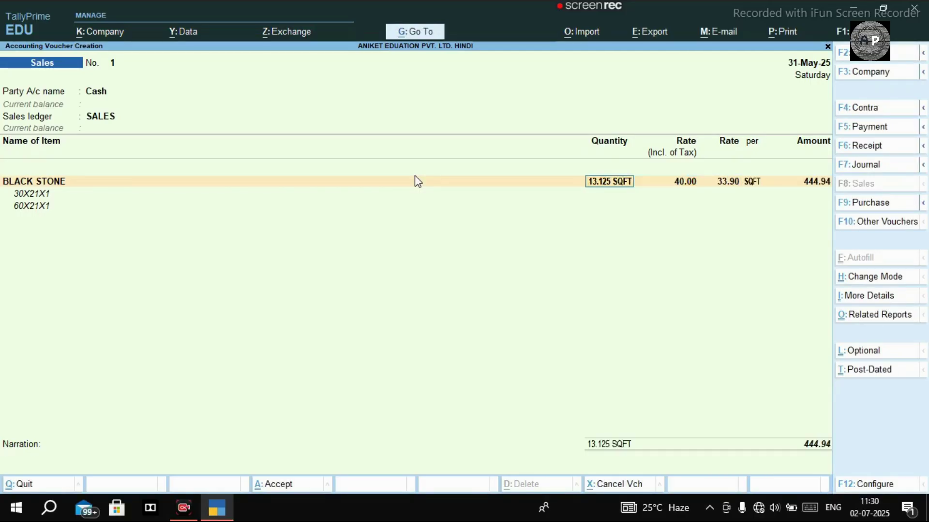
key(Return)
key(Return)
key(Return)
key(Return)
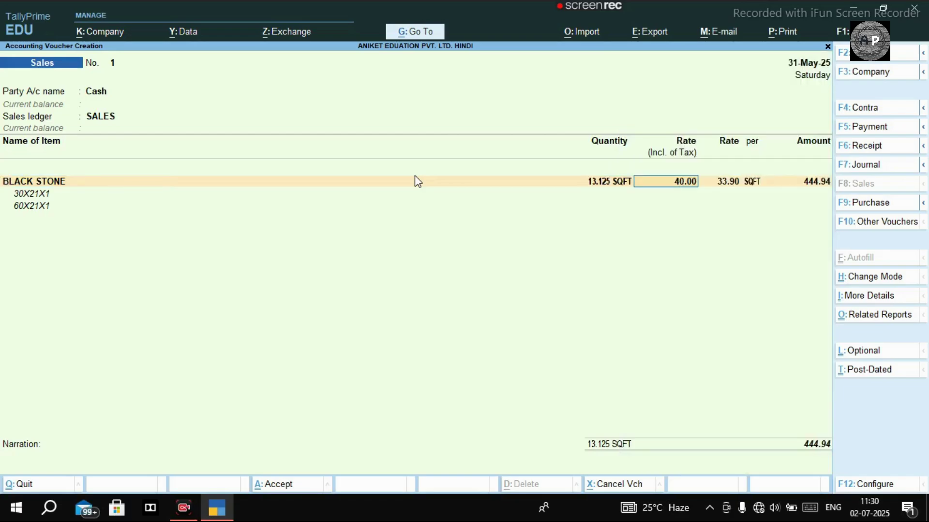
- Accept the item amount, the GST and HSN details as per Masters/Company, and both descriptions, and end the item list
key(Return)
key(Return)
key(Return)
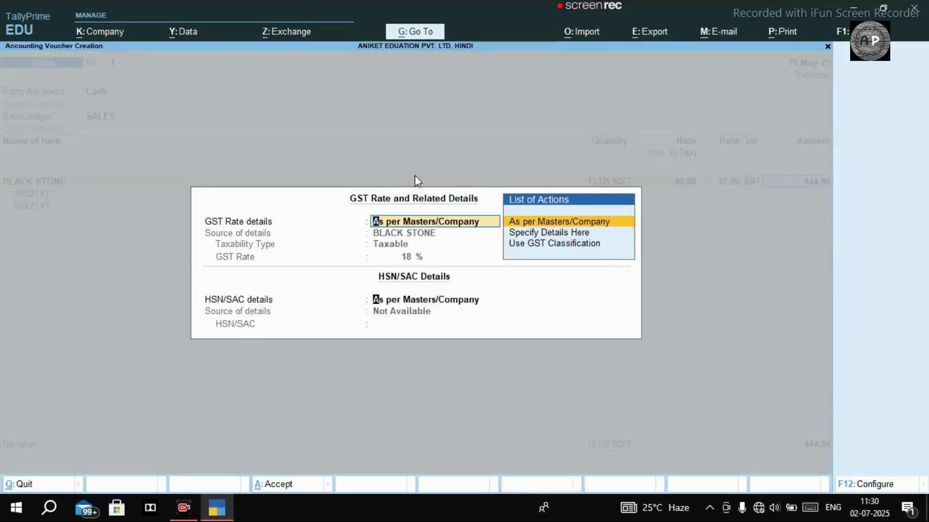
key(Return)
key(Return)
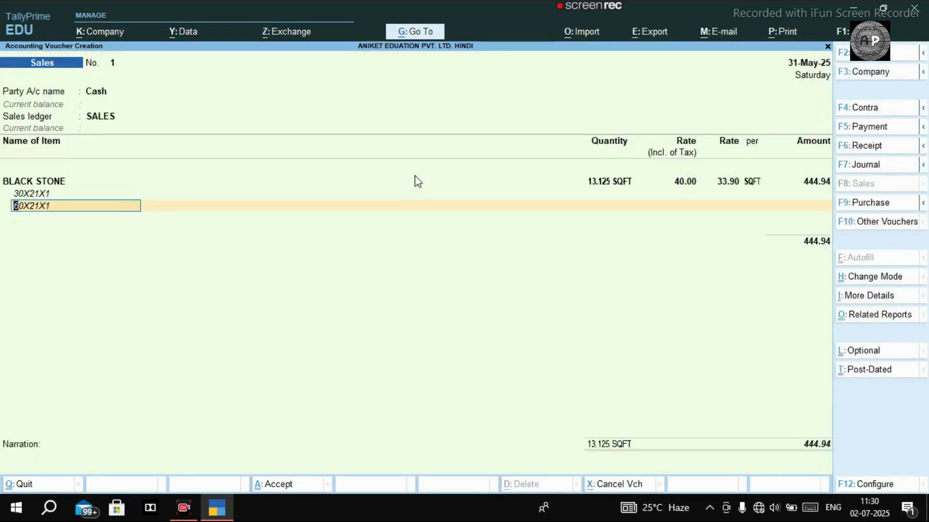
key(Return)
key(Return)
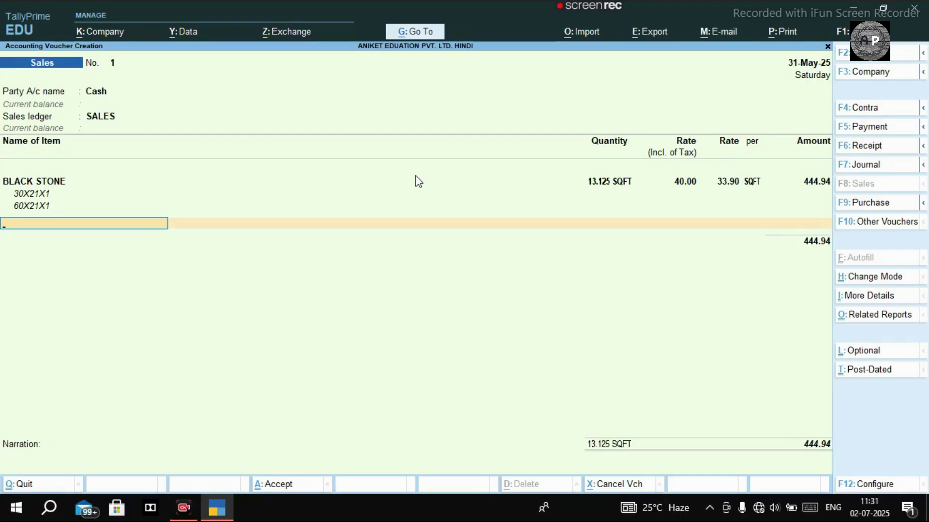
key(Return)
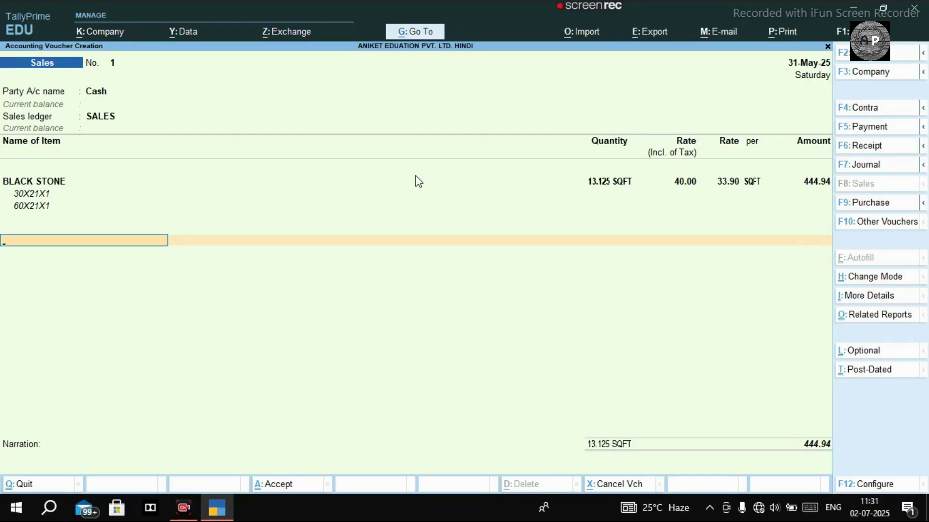
- Start a ledger named OUTPUT CGST 9% under Duties & Taxes with GST as the type of duty/tax
key(alt+c)
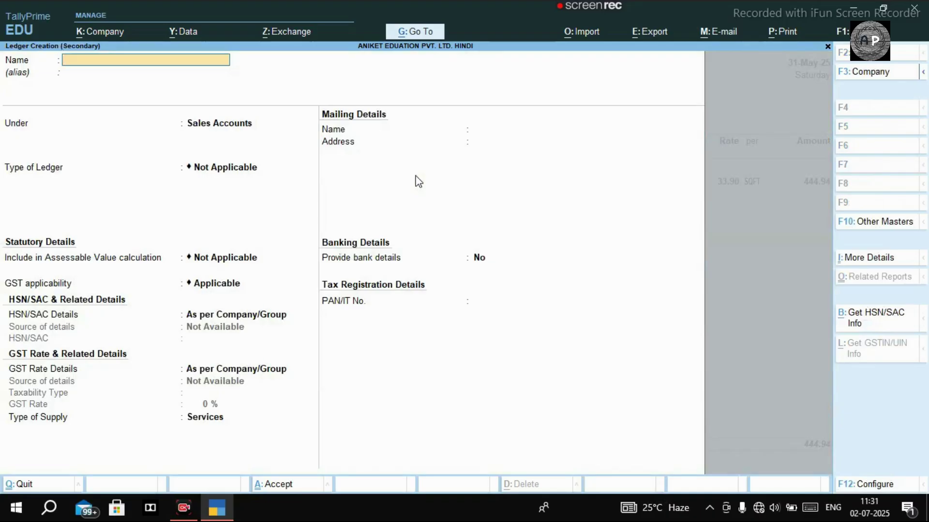
text(OUTPUT CGST 9%)
key(Return)
key(Return)
text(DU)
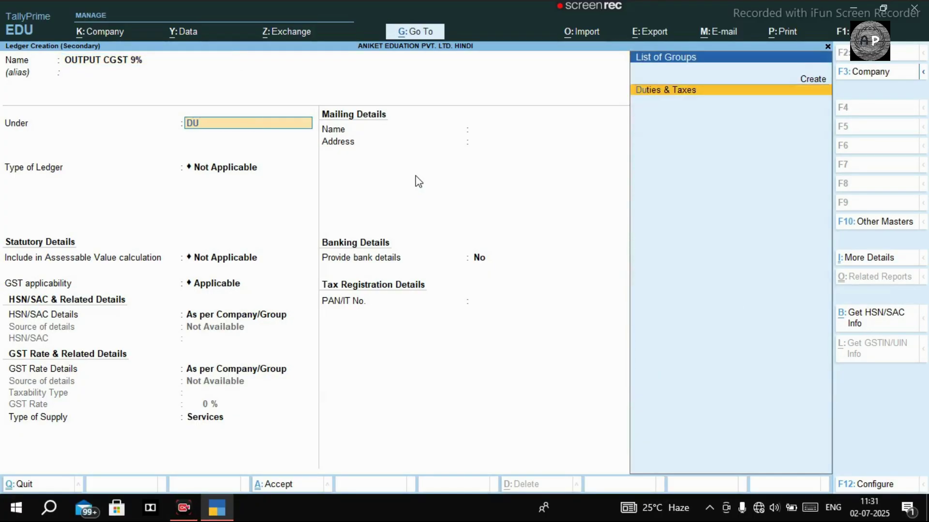
key(Return)
key(Up)
key(Return)
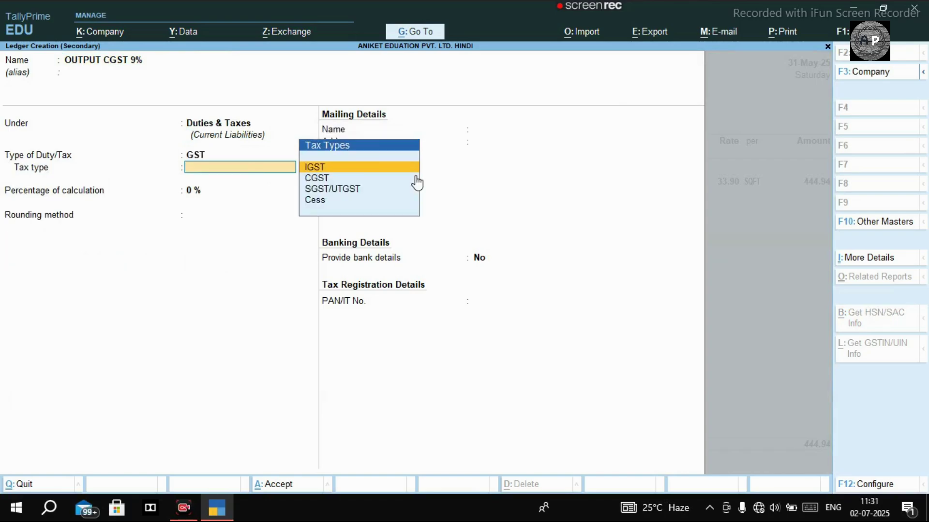
- Set the ledger's tax type to CGST and percentage of calculation to 9%, and save it into the voucher
key(Down)
key(Return)
text(9)
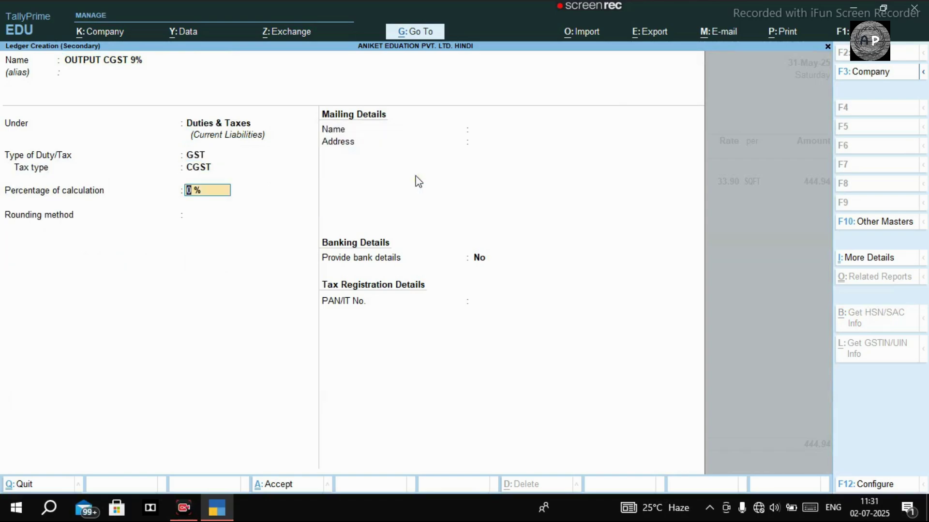
key(Return)
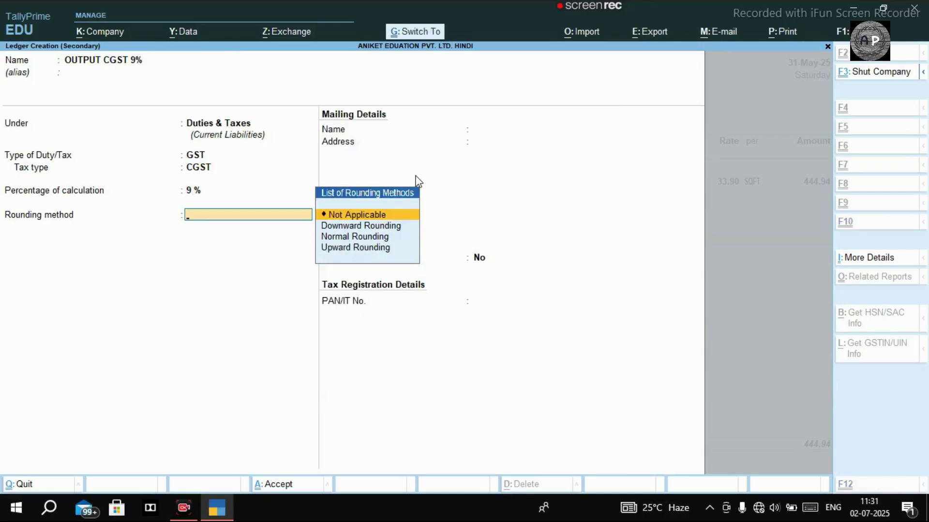
key(ctrl+a)
key(Return)
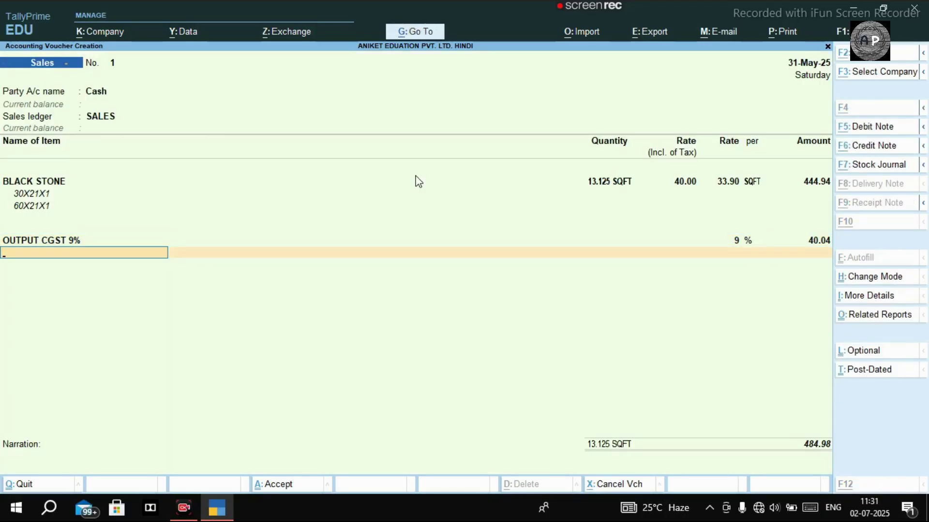
- Start another tax ledger from the voucher and name it OUTPUT SGST 9%
key(alt+c)
text(OUTS)
key(Escape)
text(OU)
key(Escape)
text(OUTPUT C)
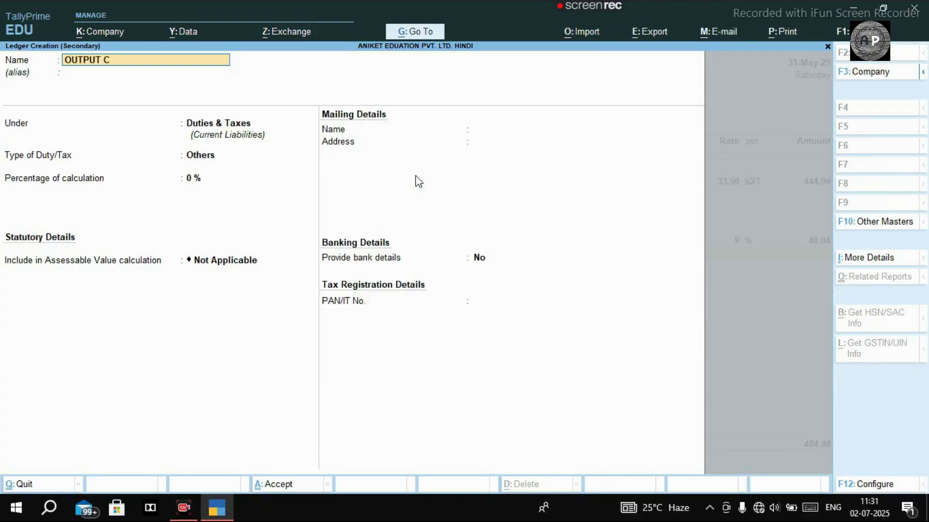
key(BackSpace)
text(GST)
key(Escape)
text(OUTPUT SGST 9#)
key(BackSpace)
text(#)
key(BackSpace)
text(%)
key(Return)
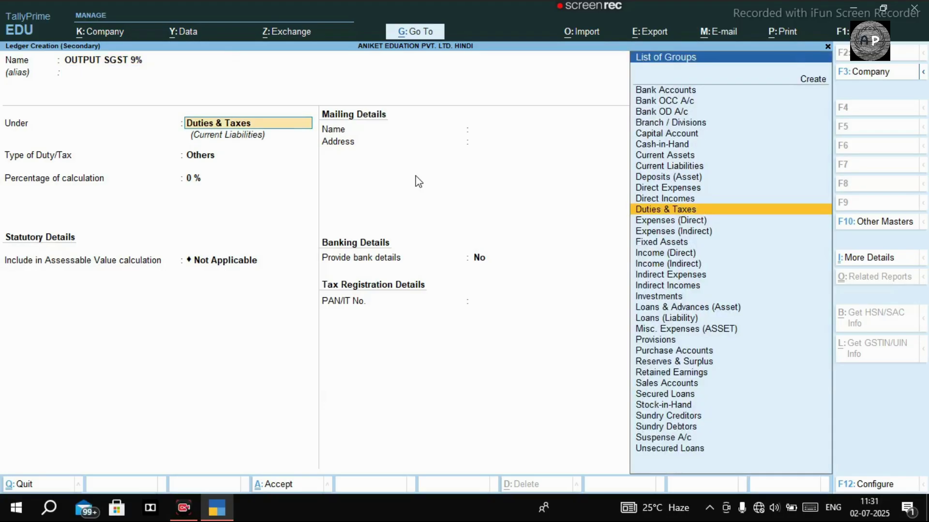
- Configure the ledger under Duties & Taxes as GST with tax type SGST/UTGST at 9%, and save it into the voucher
key(Return)
key(Up)
key(Return)
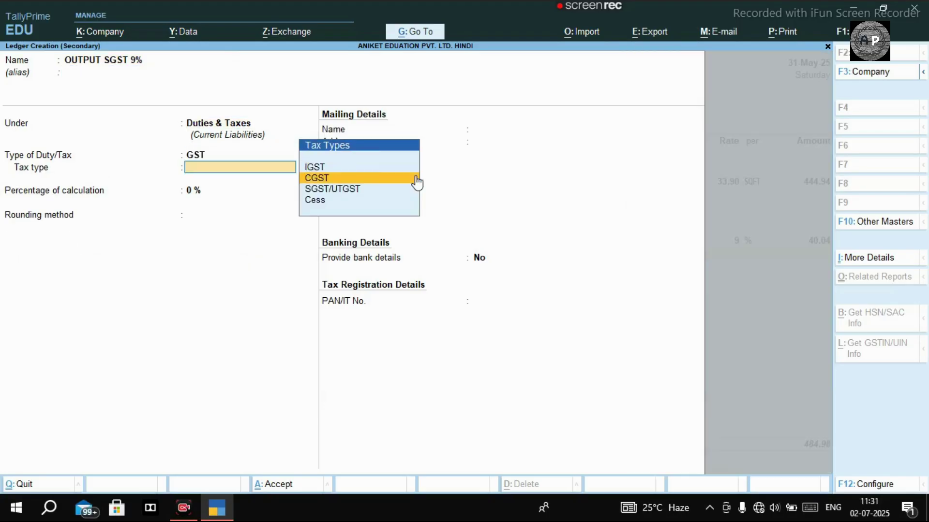
key(Down)
key(Return)
text(9)
key(Return)
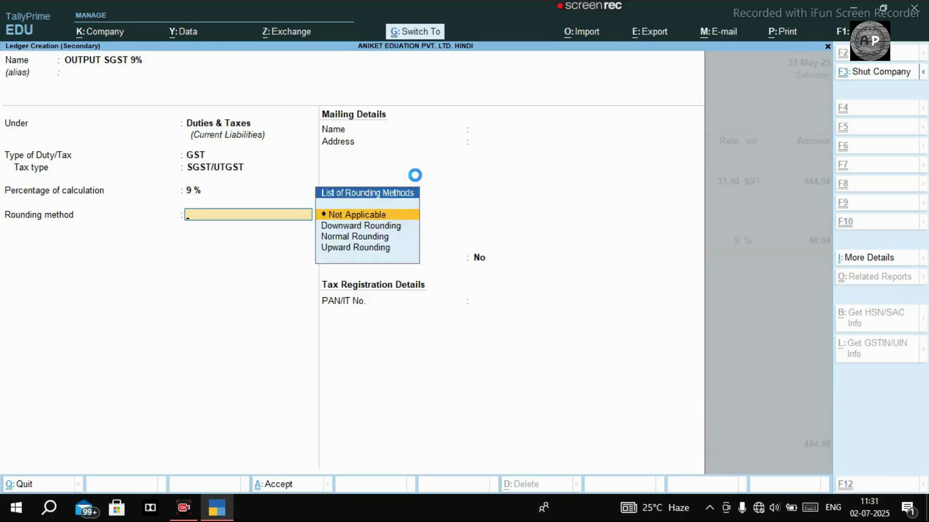
key(ctrl+a)
key(Return)
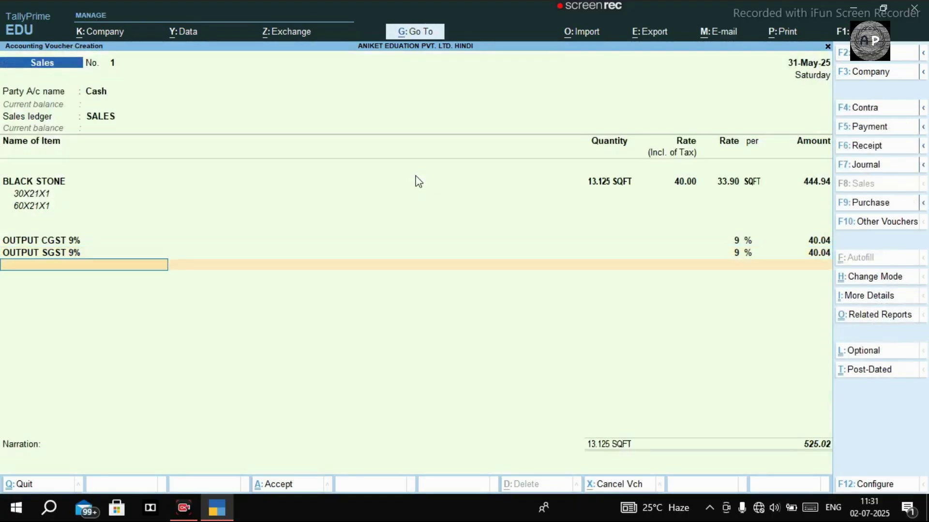
- Start another ledger from the voucher, name it ROUND OFF, and place it under Indirect Incomes
key(alt+c)
text(ROUND OFF)
key(Return)
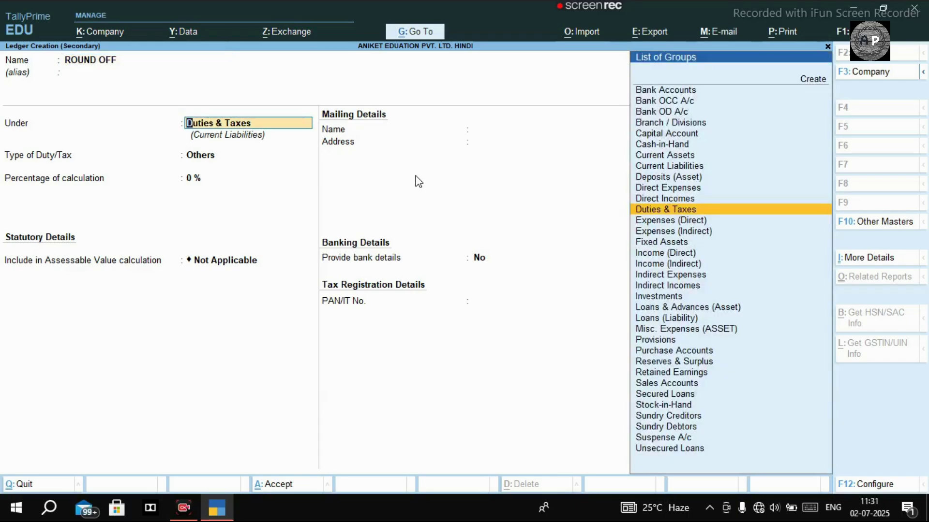
text(IND)
key(Down)
key(Return)
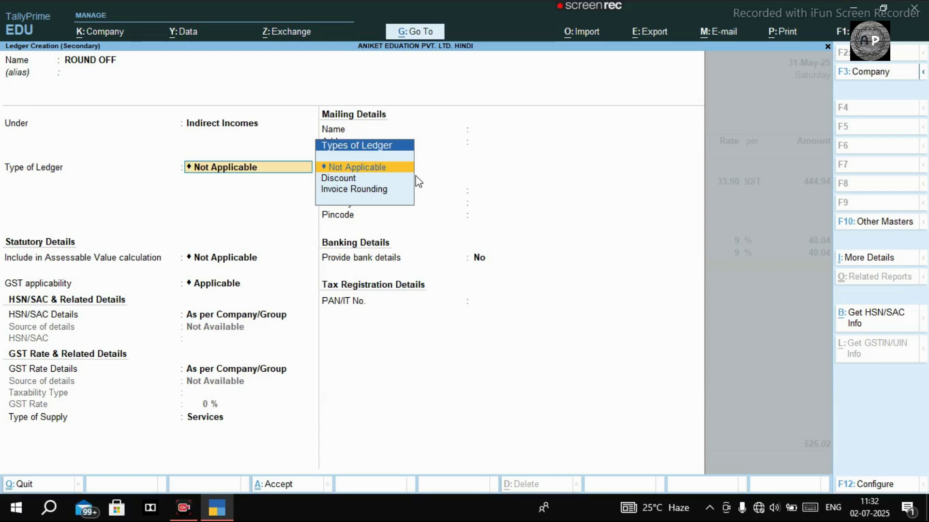
- Set the ledger type to Invoice Rounding with Normal Rounding and a rounding limit of 1, keeping the remaining details at their defaults
key(Return)
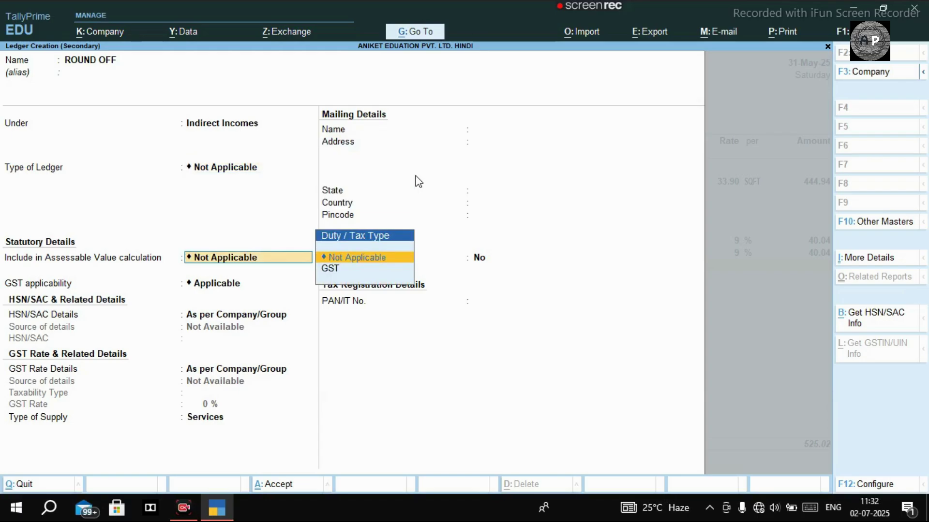
key(BackSpace)
key(Down)
key(Down)
key(Return)
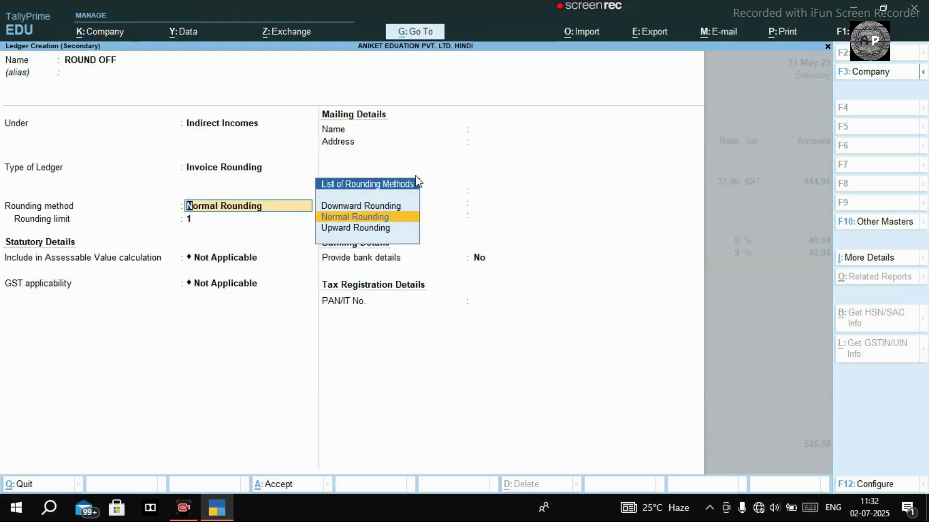
key(Return)
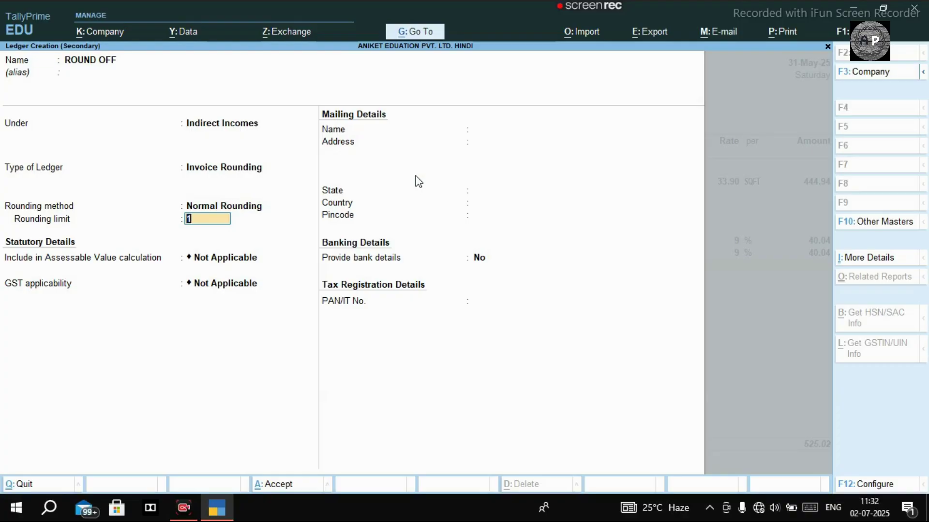
key(Return)
key(Return)
key(Return)
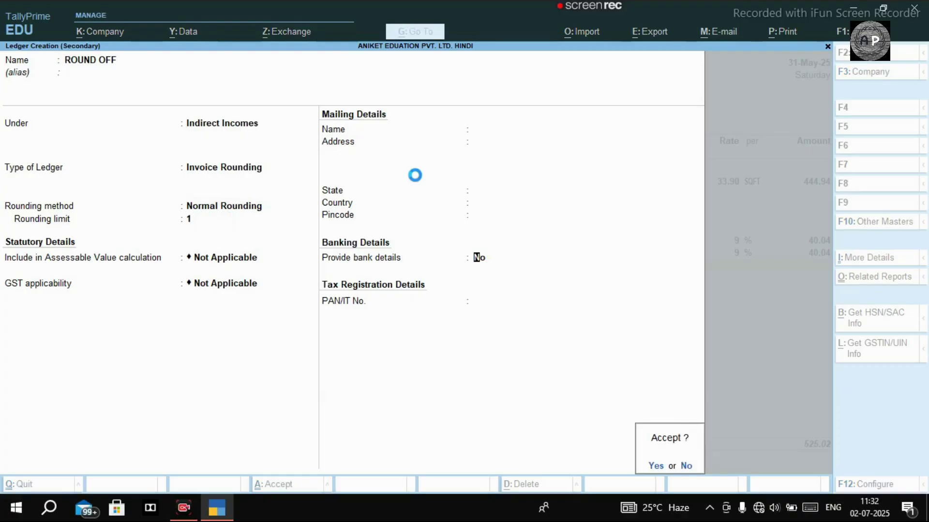